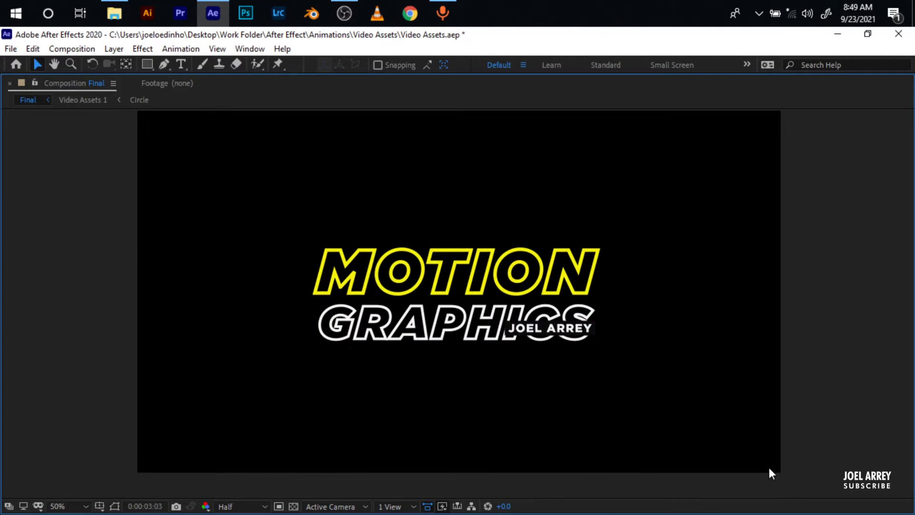
Step: Add the text "MOTION" to Comp 1 and center it horizontally and vertically in the composition
key("Tab")
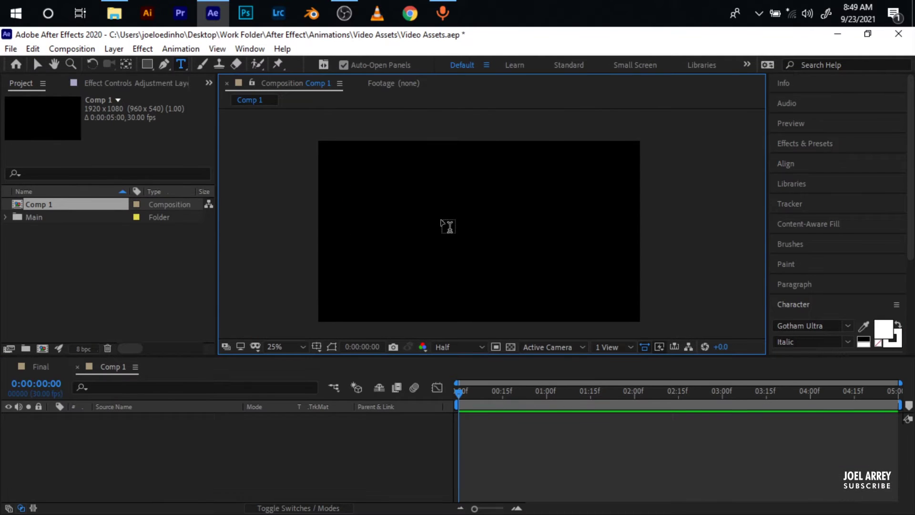
left_click(442, 222)
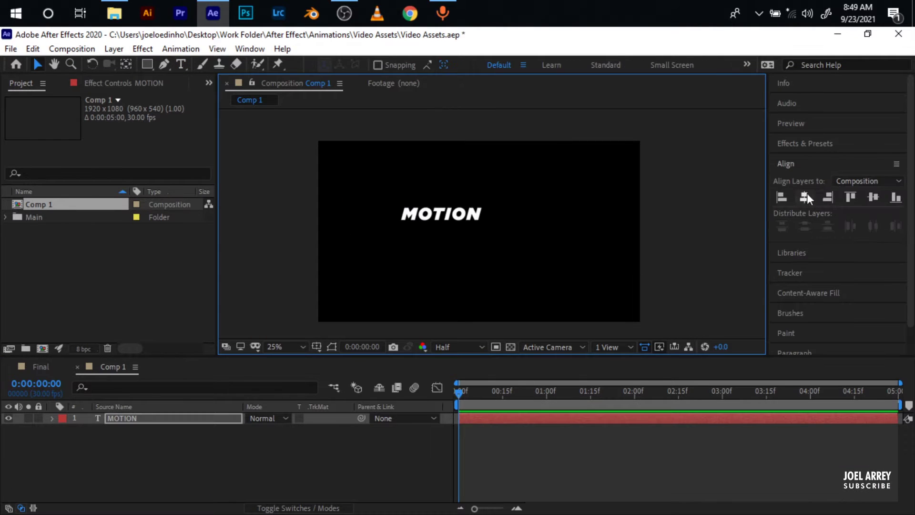
left_click(804, 196)
left_click(874, 197)
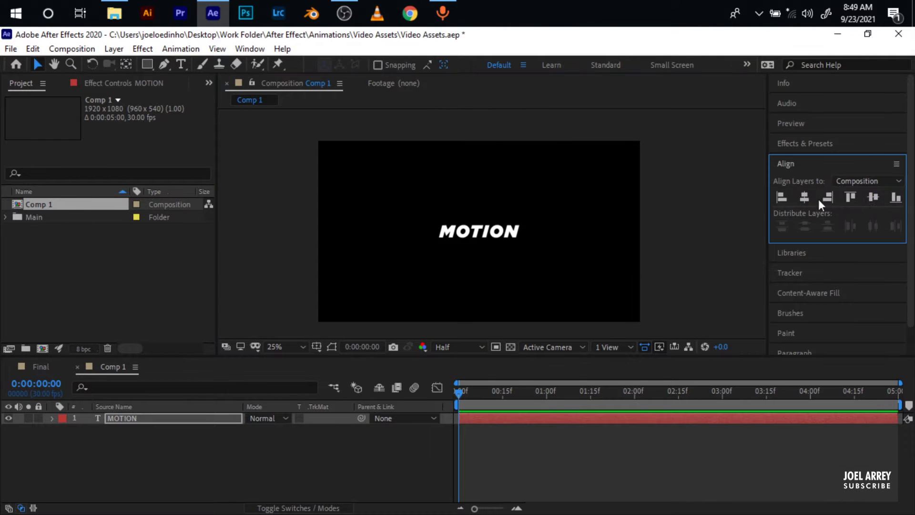
Step: Enlarge the MOTION text to a font size of 174 px
left_click(476, 234)
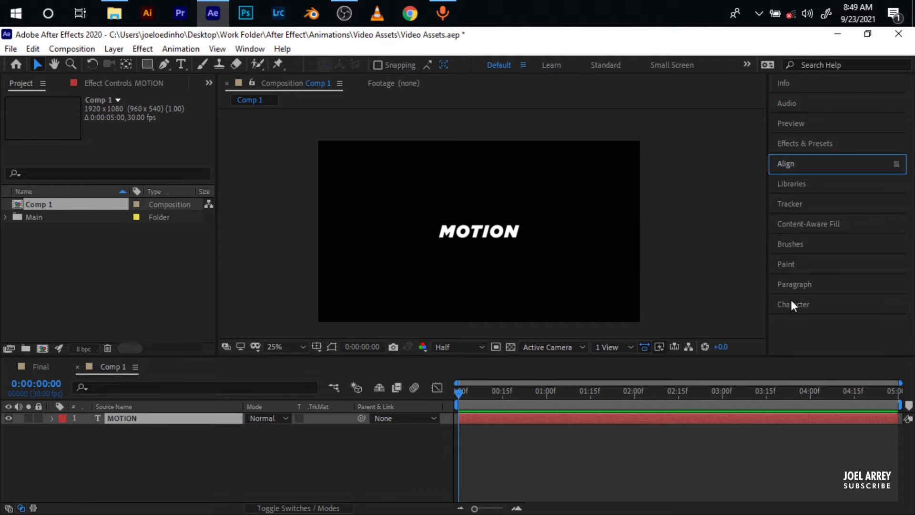
left_click(791, 302)
scroll(807, 300, "down", 3)
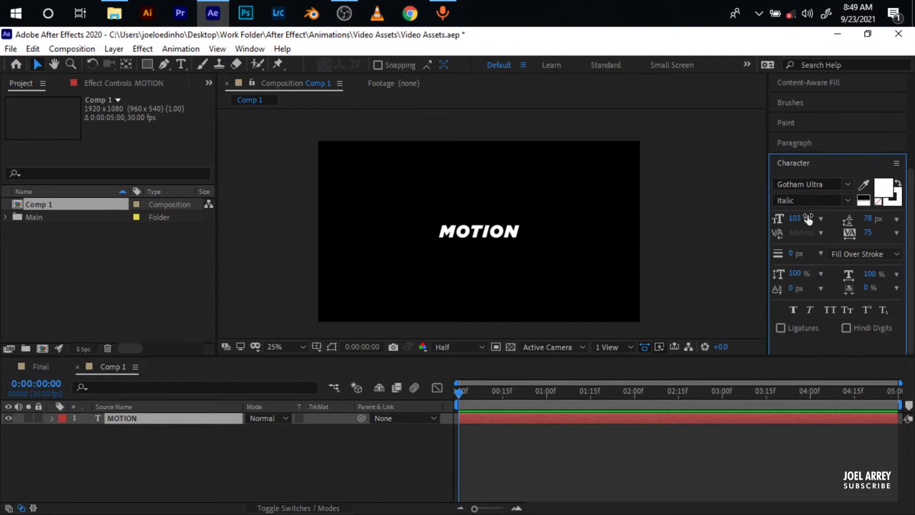
left_click_drag(798, 217, 851, 216)
left_click(703, 259)
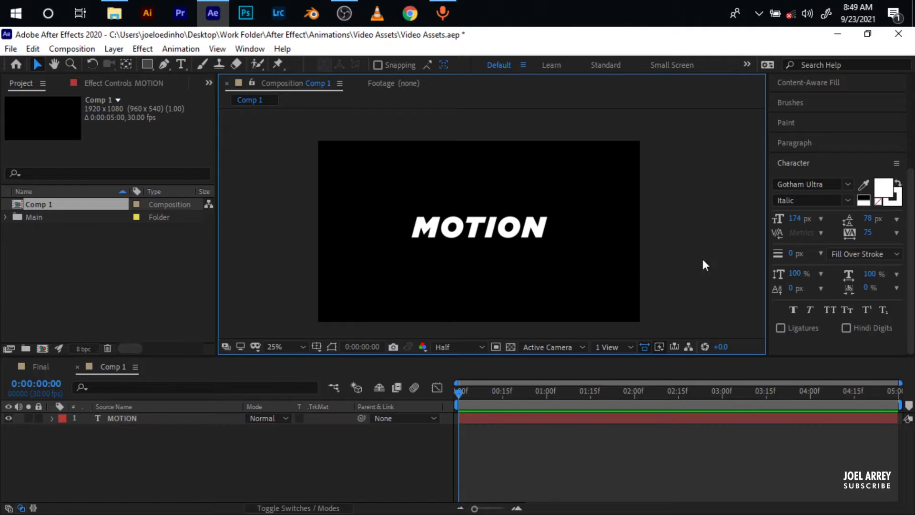
Step: Duplicate the MOTION text layer, move the copy just below the original, and change its wording to "GRAPHICS"
left_click(529, 419)
key("ctrl+d")
left_click_drag(475, 229, 477, 256)
double_click(478, 256)
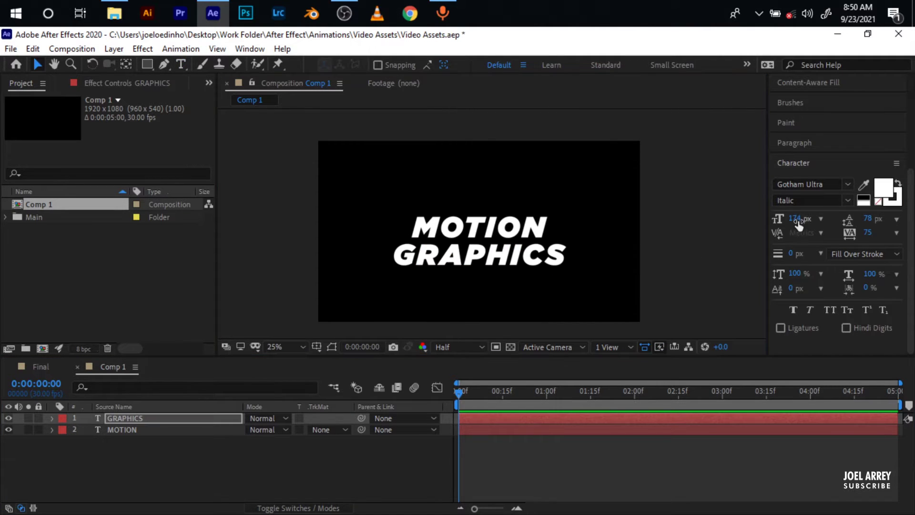
Step: Reduce the GRAPHICS text to 133 px so its width matches the word above
mouse_move(800, 221)
left_mouse_down()
mouse_move(756, 218)
mouse_move(795, 220)
left_mouse_up()
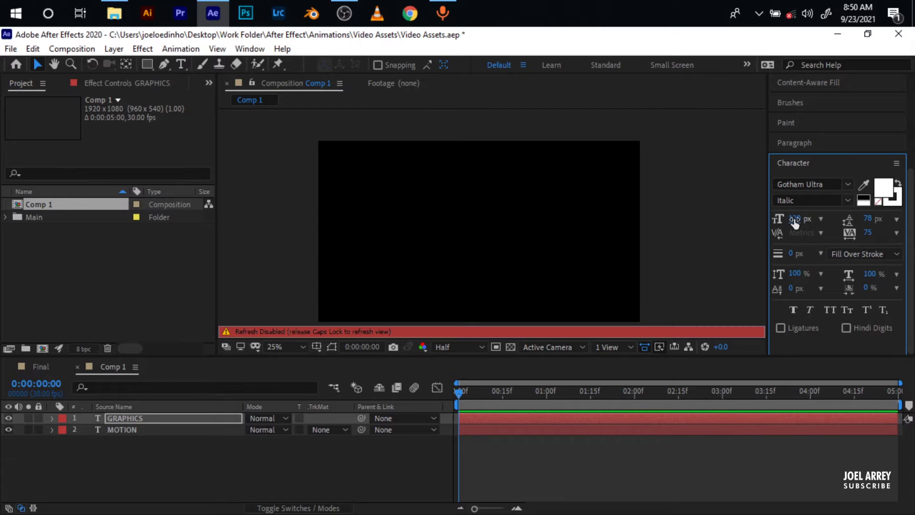
key("Caps_Lock")
left_click(762, 217)
left_click(187, 388)
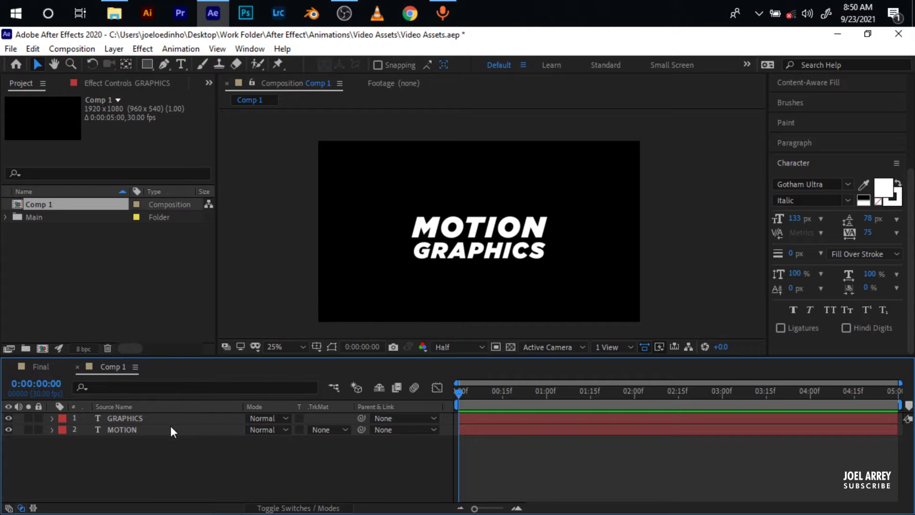
Step: Create shape outlines from both the GRAPHICS and MOTION text layers
right_click(148, 417)
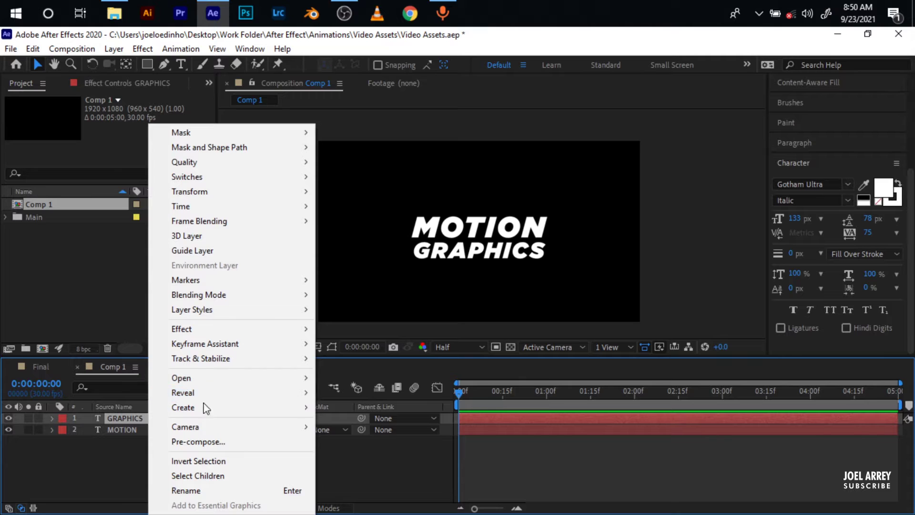
left_click(348, 408)
right_click(152, 441)
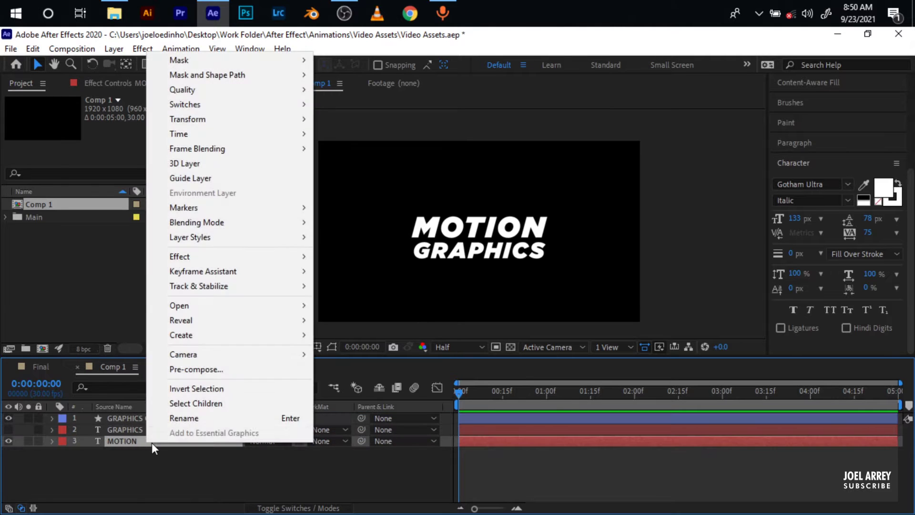
mouse_move(200, 335)
left_click(363, 348)
Step: Delete the original GRAPHICS and MOTION text layers, keeping only the outline layers
left_click(129, 452)
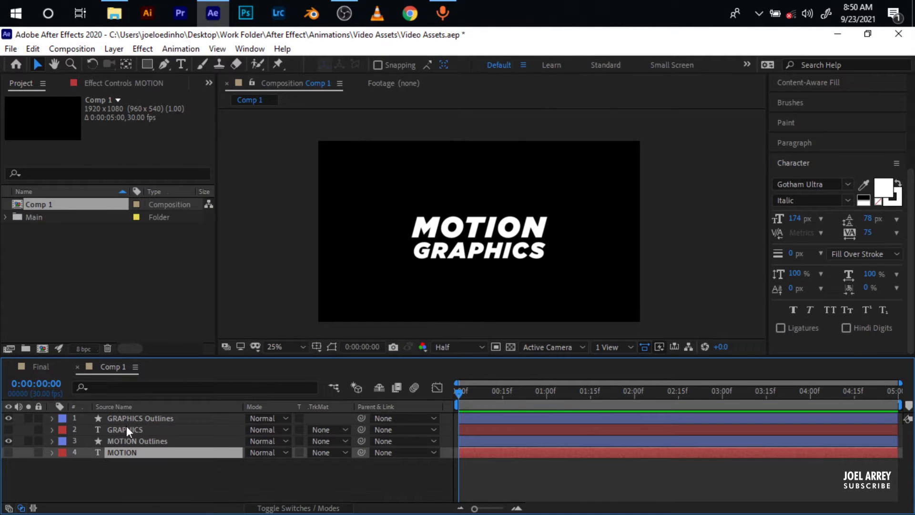
left_click(125, 428, "ctrl")
key("Delete")
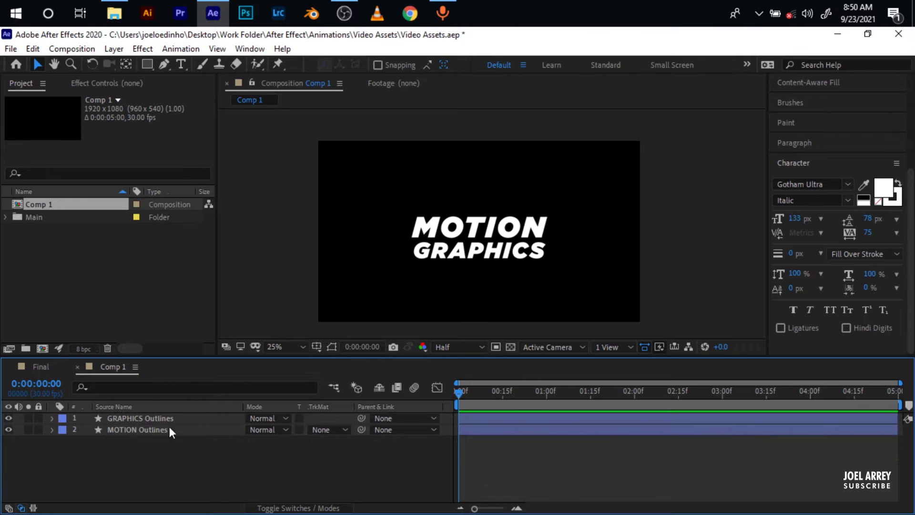
Step: Set the fill of the MOTION Outlines layer to None
left_click(474, 419)
left_click(470, 430, "shift")
left_click(326, 464)
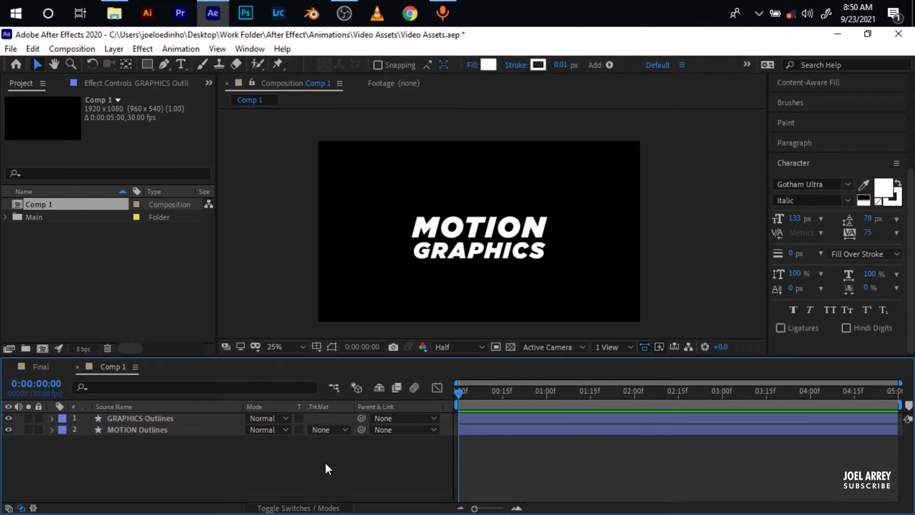
left_click(479, 416)
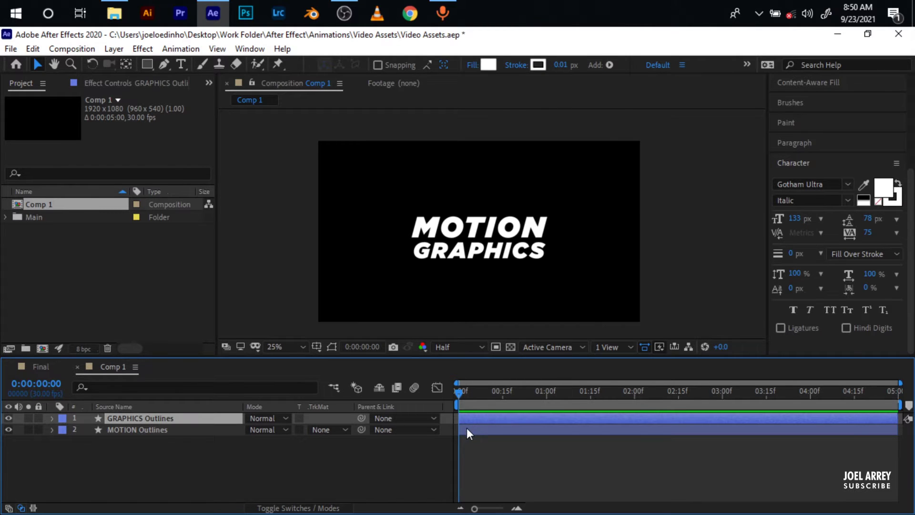
left_click(485, 429)
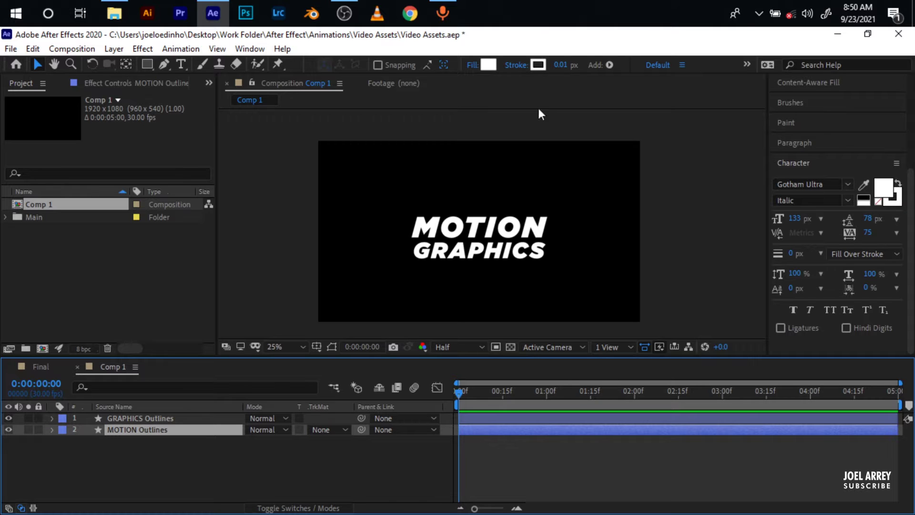
left_click(474, 64)
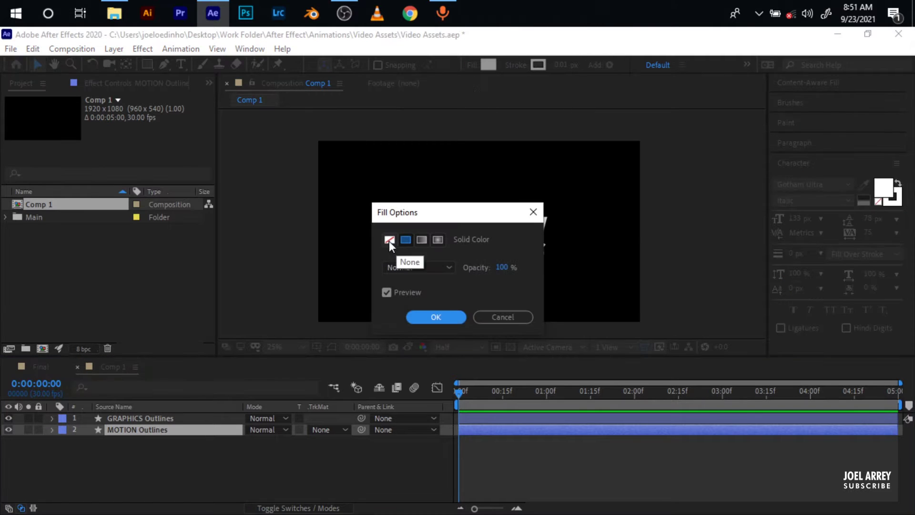
left_click(389, 240)
left_click(440, 318)
Step: Give the MOTION Outlines layer a yellow stroke with a width of 10 px
left_click(538, 65)
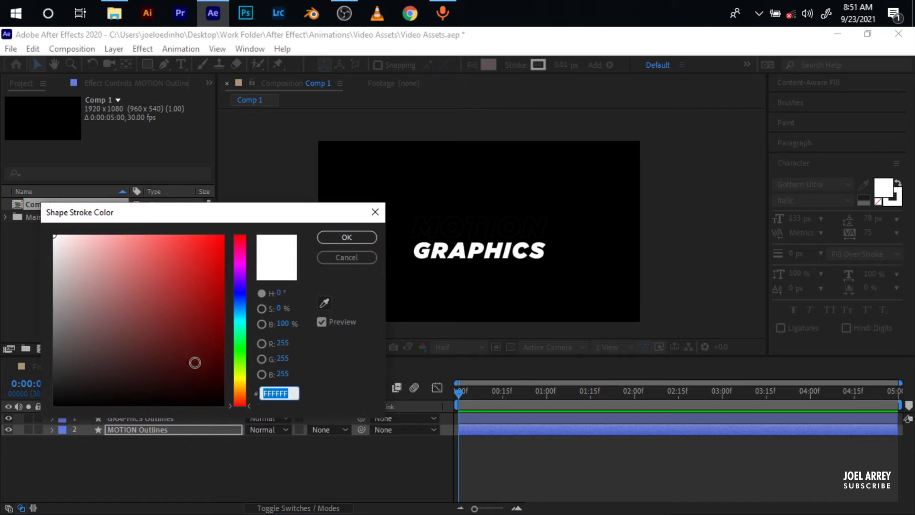
left_click(242, 380)
left_click_drag(192, 270, 252, 188)
key("Return")
left_click(563, 63)
type("10")
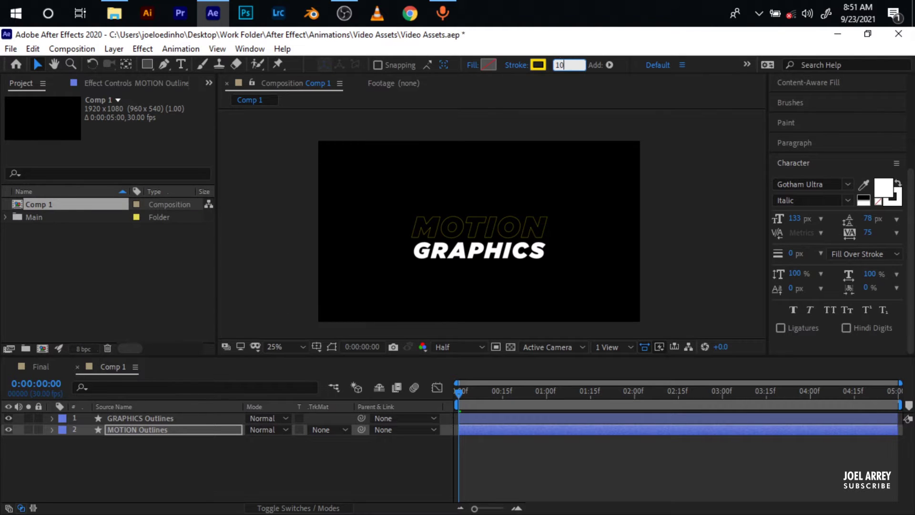
key("Return")
Step: Remove the fill from the GRAPHICS Outlines layer and give it a white 10 px stroke
left_click(526, 424)
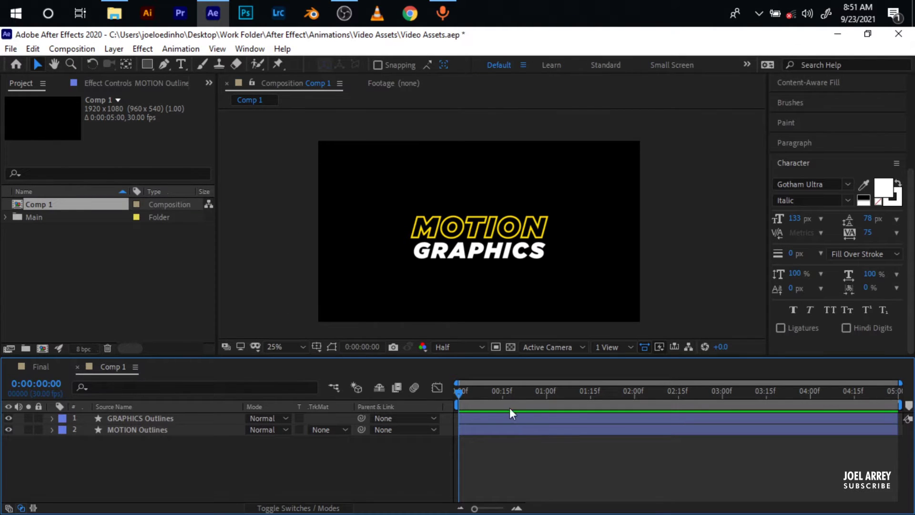
left_click(502, 420)
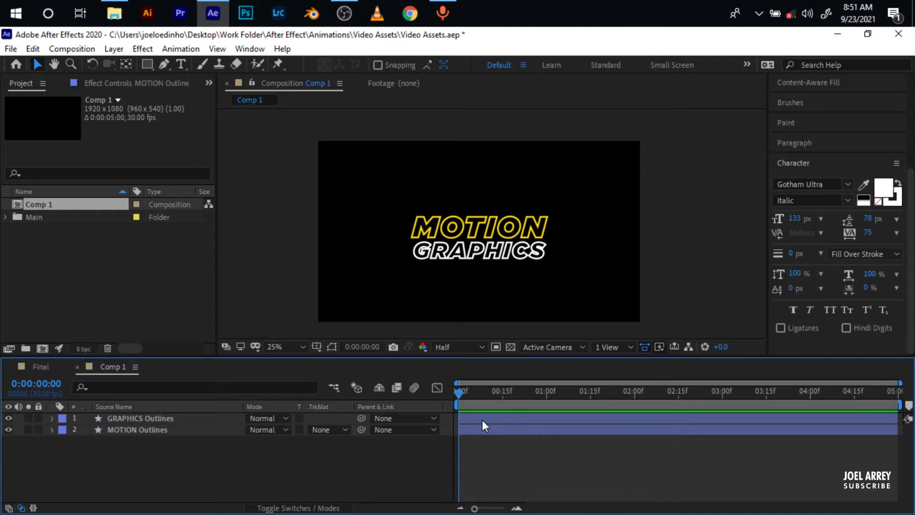
Step: Keyframe the Scale of both outline layers from 160% at 0:00 to 100% at the 1-second mark
left_click(479, 419)
left_click(476, 430, "shift")
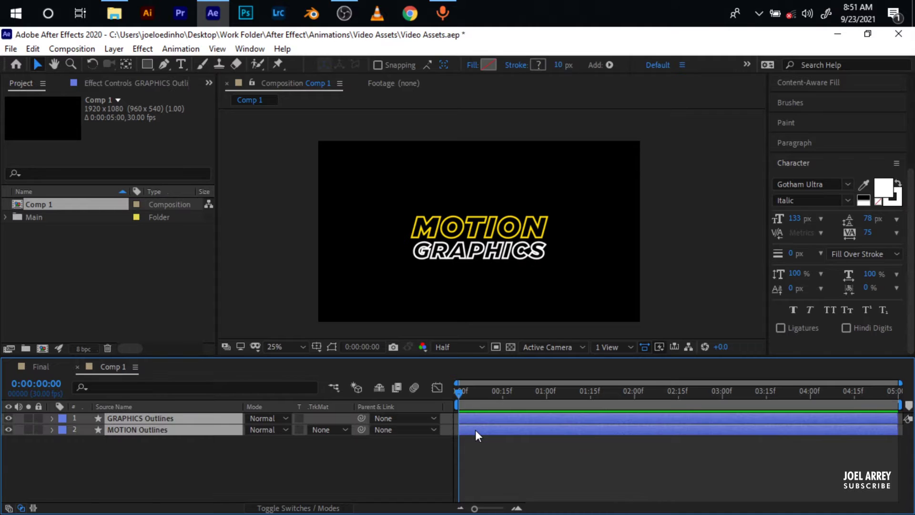
key("s")
left_click(86, 430)
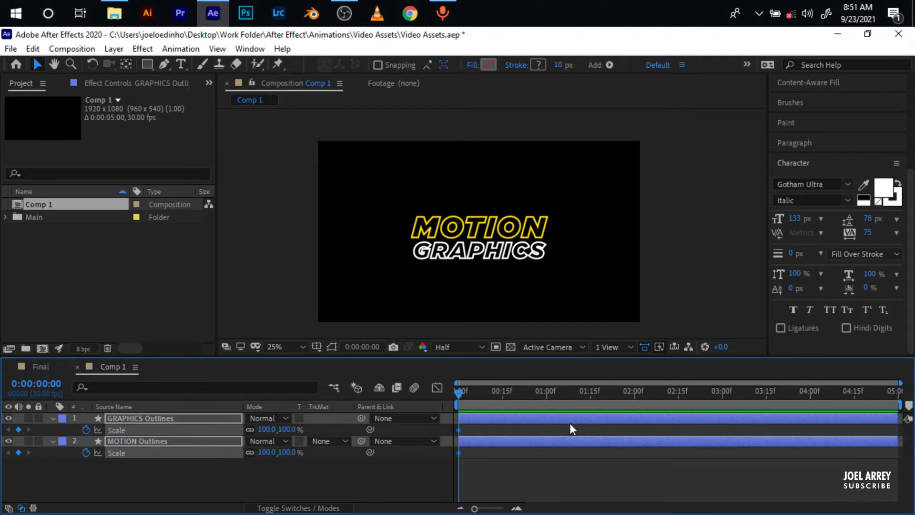
left_click_drag(479, 404, 547, 402)
left_click(18, 430)
left_click(18, 452)
left_click(8, 429)
left_click_drag(267, 429, 303, 428)
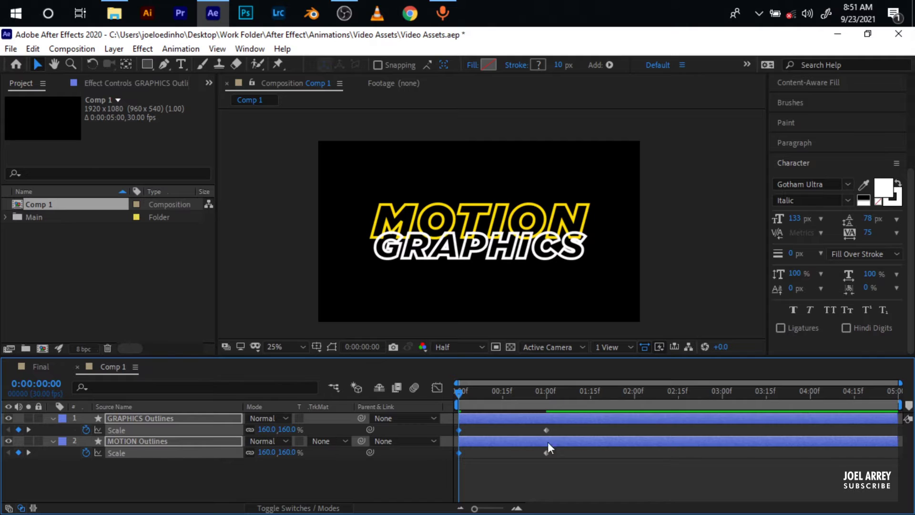
Step: Apply Easy Ease to both layers' Scale keyframes and reshape their speed graph so the motion starts fast and slows toward the end
left_click_drag(579, 459, 457, 417)
key("F9")
left_click(436, 387)
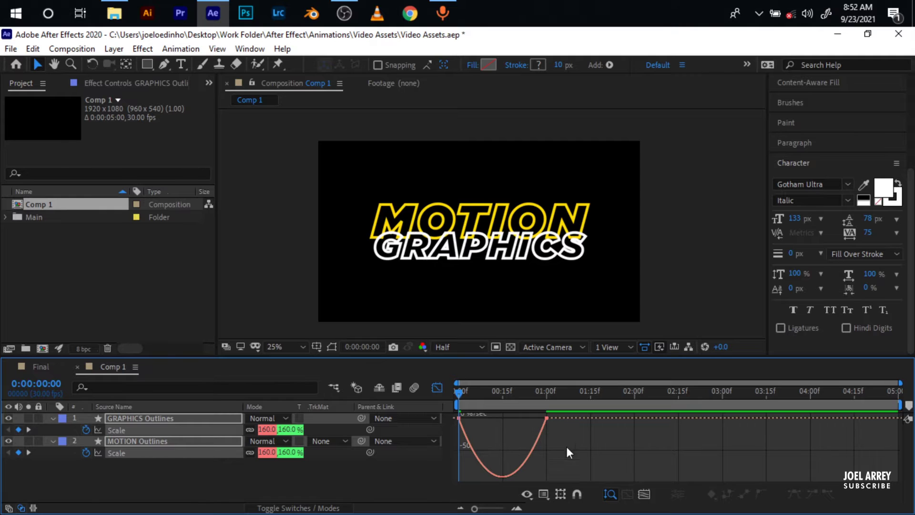
left_click(544, 497)
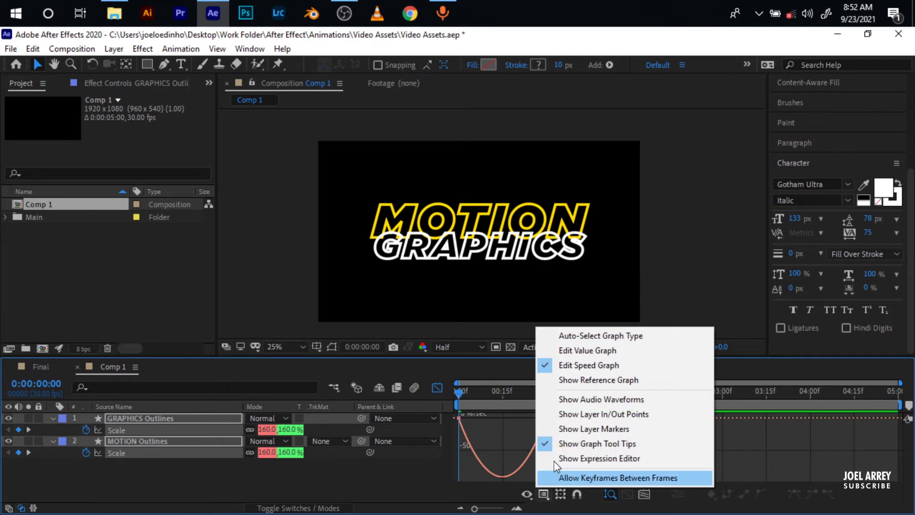
left_click(585, 350)
left_click(561, 495)
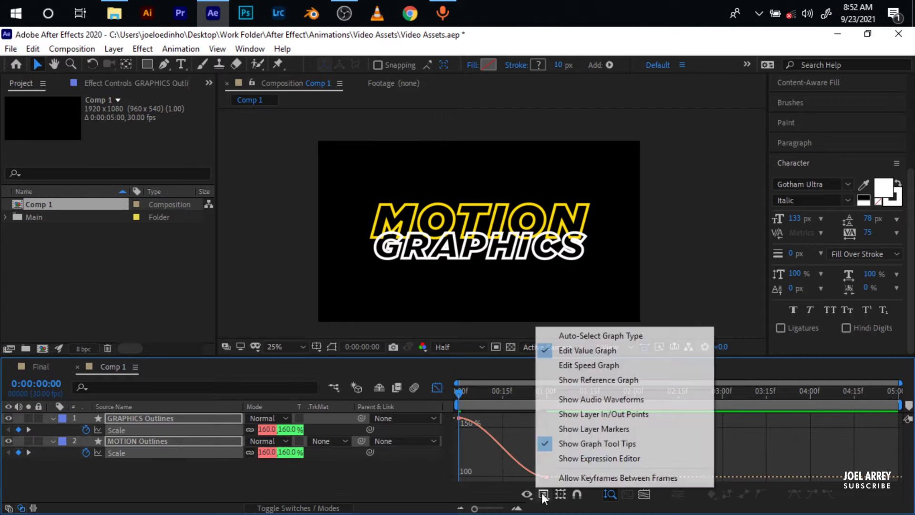
left_click(593, 365)
left_click_drag(559, 441, 489, 418)
key("shift+F3")
Step: Add Trim Paths to the MOTION Outlines layer and show its Start and End properties
left_click(234, 441)
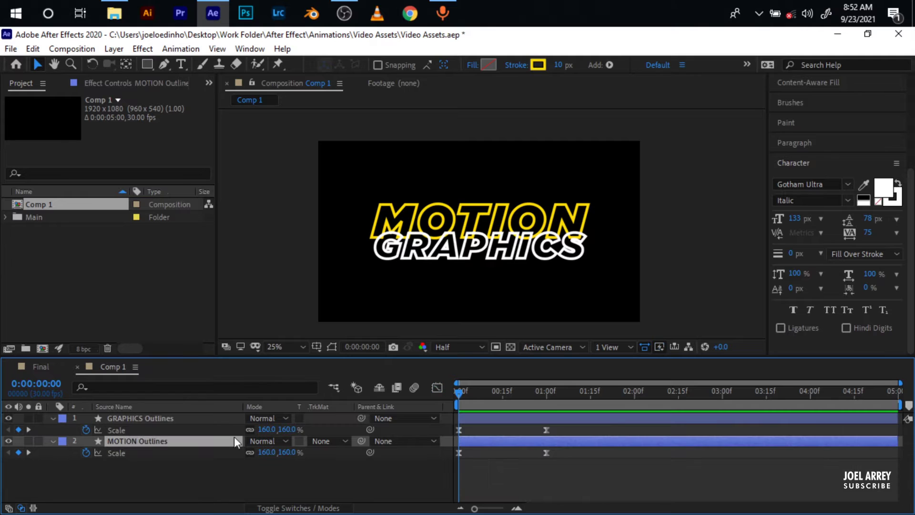
left_click(53, 441)
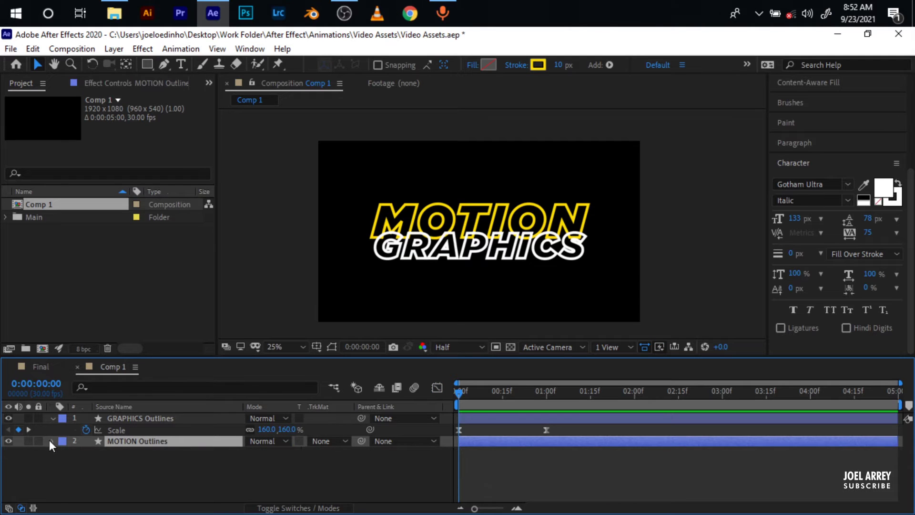
left_click(51, 440)
left_click(340, 439)
left_click(401, 356)
scroll(126, 483, "down", 3)
left_click(76, 460)
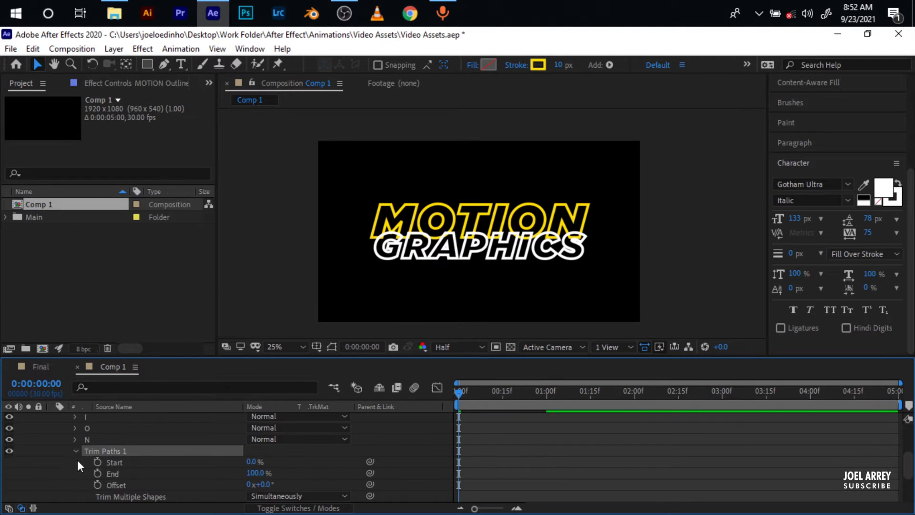
Step: Animate the MOTION Trim Paths End from 0% at 0:00 to 100% at 1 second, keyframing Start at 0% at both times
scroll(81, 450, "down", 3)
left_click(98, 428)
left_click(97, 438)
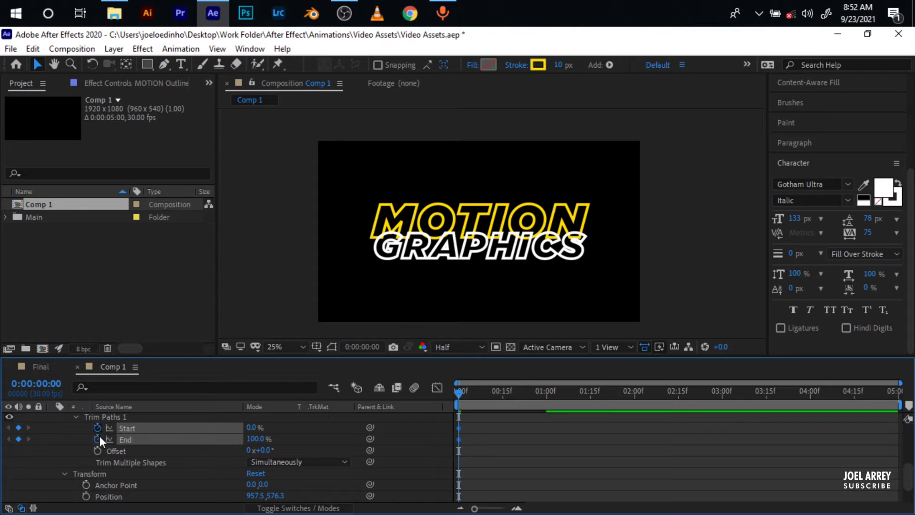
left_click_drag(506, 397, 541, 399)
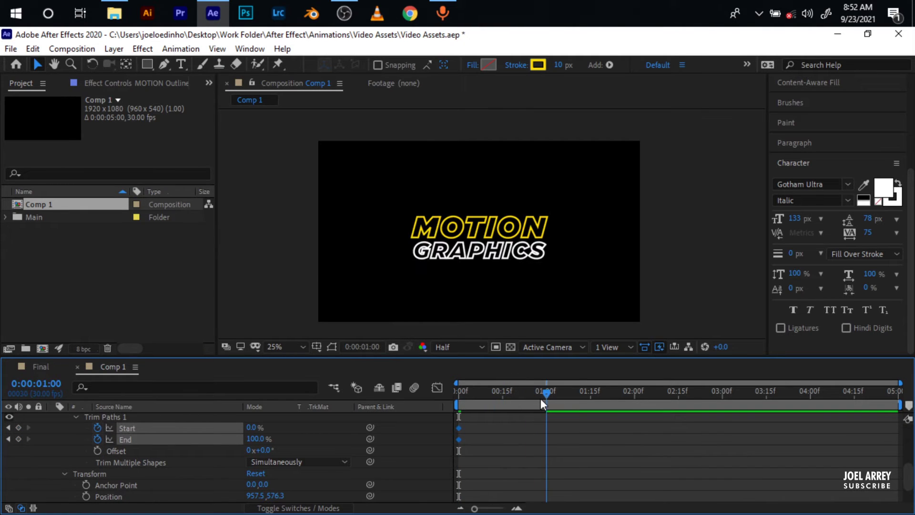
left_click(18, 427)
left_click(19, 439)
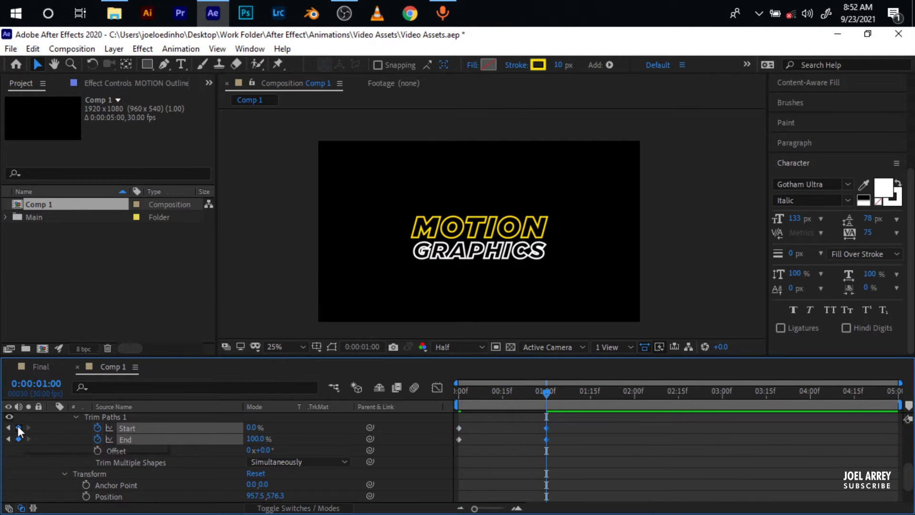
left_click_drag(546, 392, 457, 405)
left_click_drag(266, 439, 218, 439)
Step: Delay the MOTION Trim Paths Start keyframes by about 11 frames and ease the Start and End keyframes with a fast-start, slow-finish speed graph
left_click(545, 445)
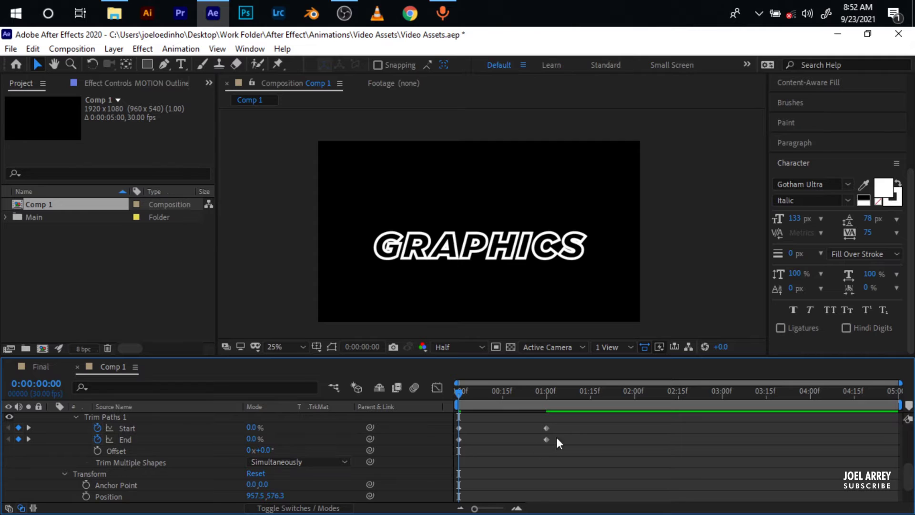
mouse_move(576, 432)
left_mouse_down()
mouse_move(451, 423)
mouse_move(487, 428)
left_mouse_up()
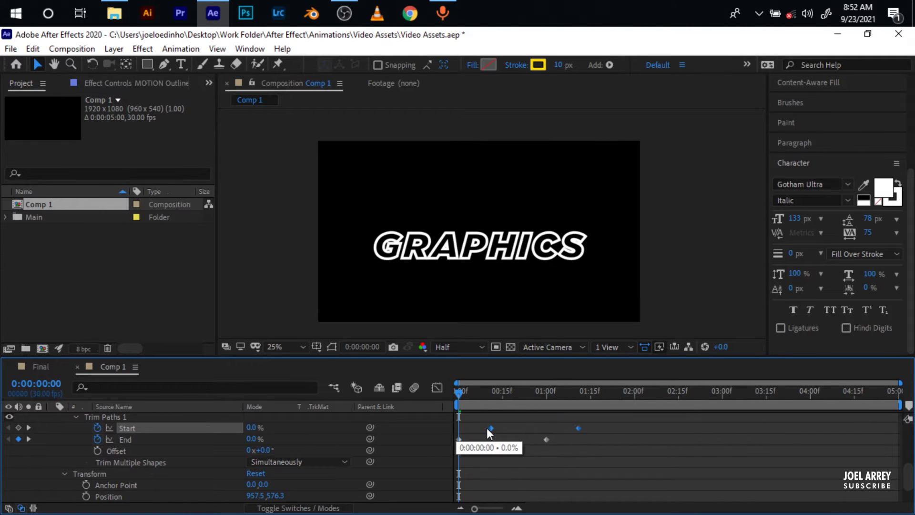
left_click_drag(642, 447, 457, 419)
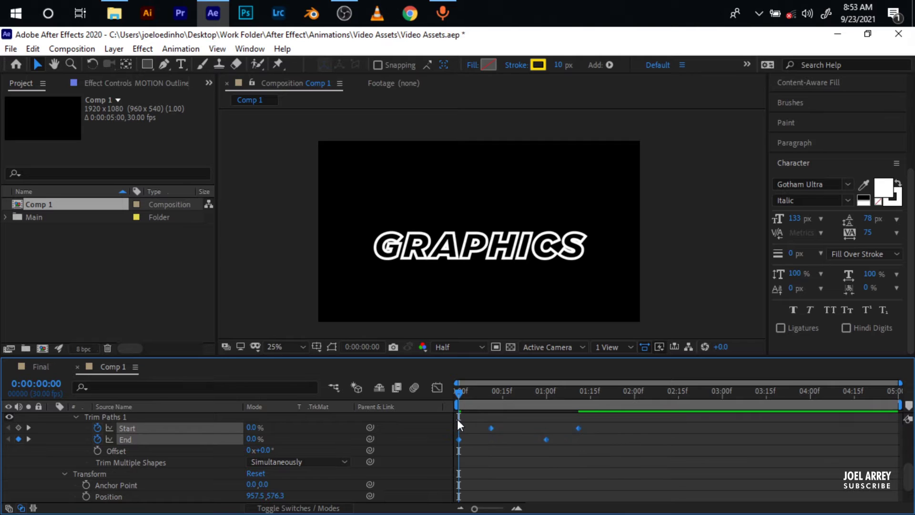
left_click(437, 388)
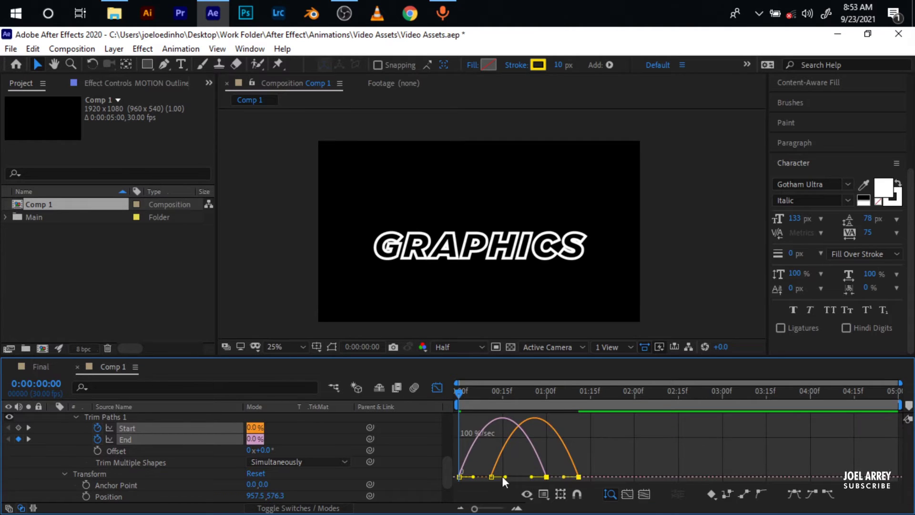
left_click_drag(504, 476, 468, 479)
key("shift+F3")
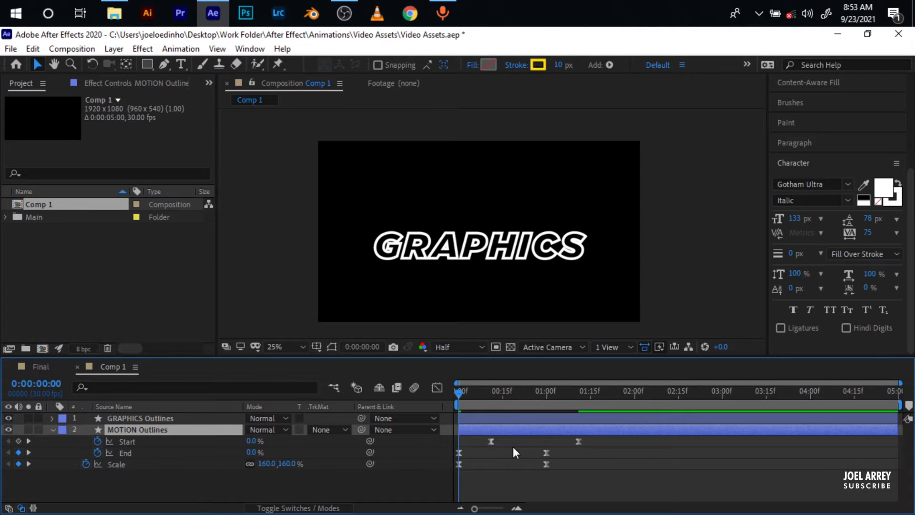
left_click(528, 442)
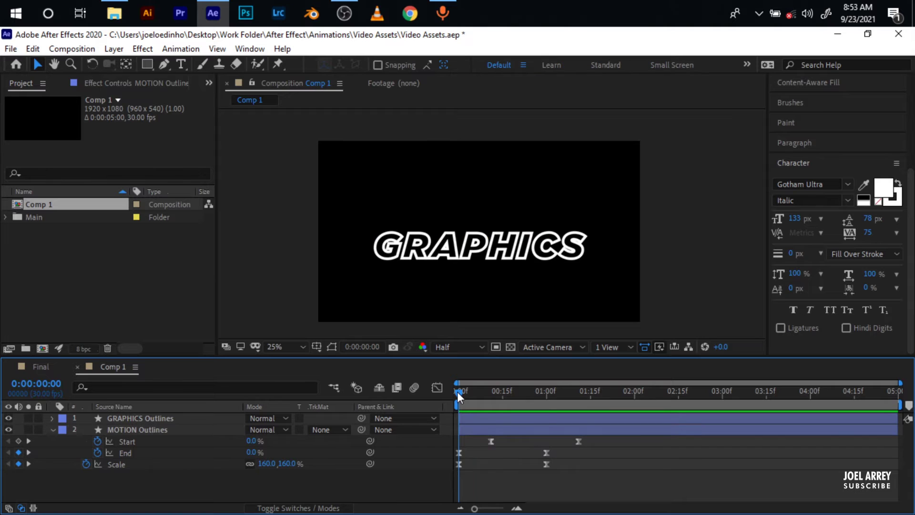
Step: Check the trimmed stroke up to 0:00:01:00 and duplicate the MOTION Outlines layer three times
left_click_drag(465, 391, 544, 391)
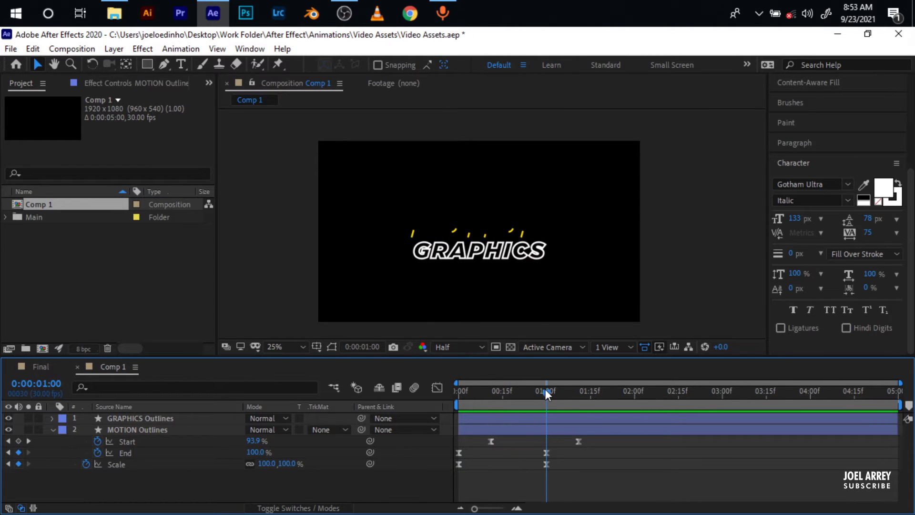
left_click(581, 429)
key("ctrl+d")
key("ctrl+d")
key("ctrl+d")
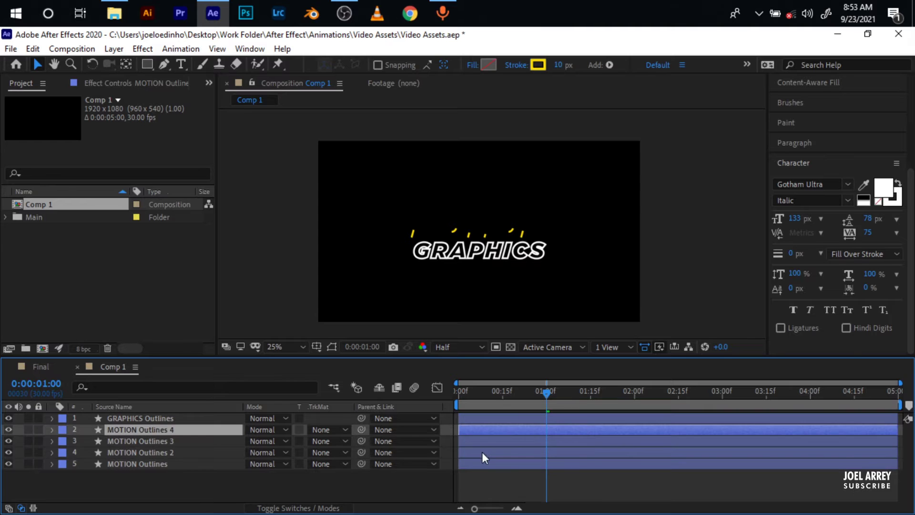
Step: Stagger the three MOTION Outlines duplicates in time, each starting about 5 frames after the layer below it
left_click(482, 452)
left_click(485, 428)
left_click(470, 452, "shift")
mouse_move(470, 452)
left_mouse_down()
mouse_move(491, 452)
mouse_move(483, 452)
left_mouse_up()
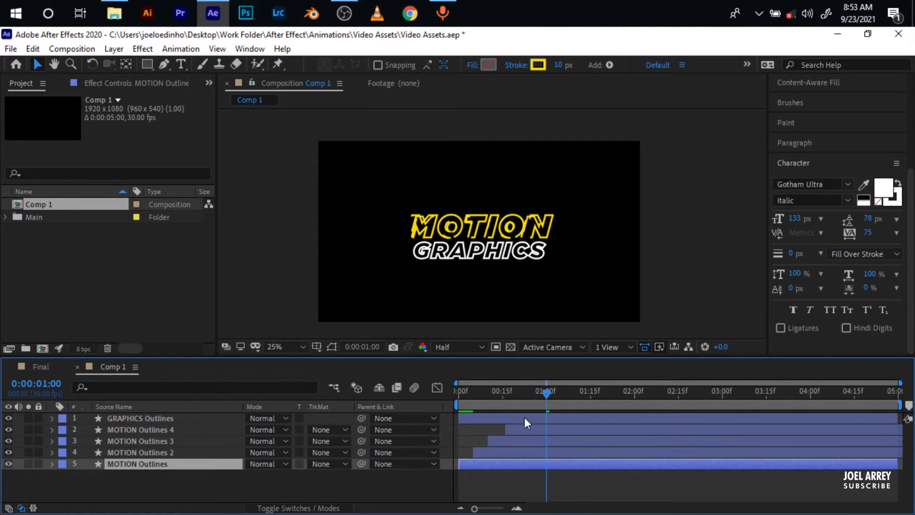
Step: Remove the Scale and Trim Paths Start keyframes from MOTION Outlines 4 and set Start to 0%, keeping only the End animation
key("F2")
left_click(517, 431)
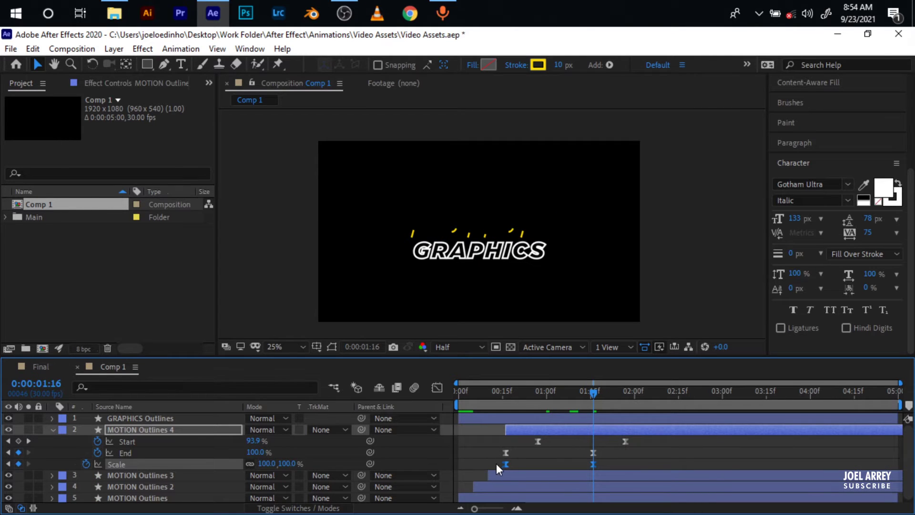
left_click(86, 463)
left_click(98, 441)
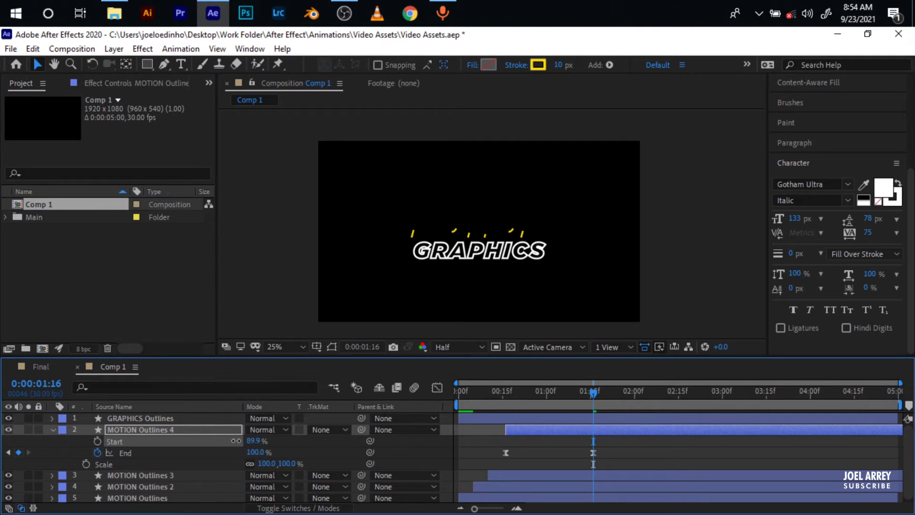
left_click_drag(255, 441, 89, 442)
key("u")
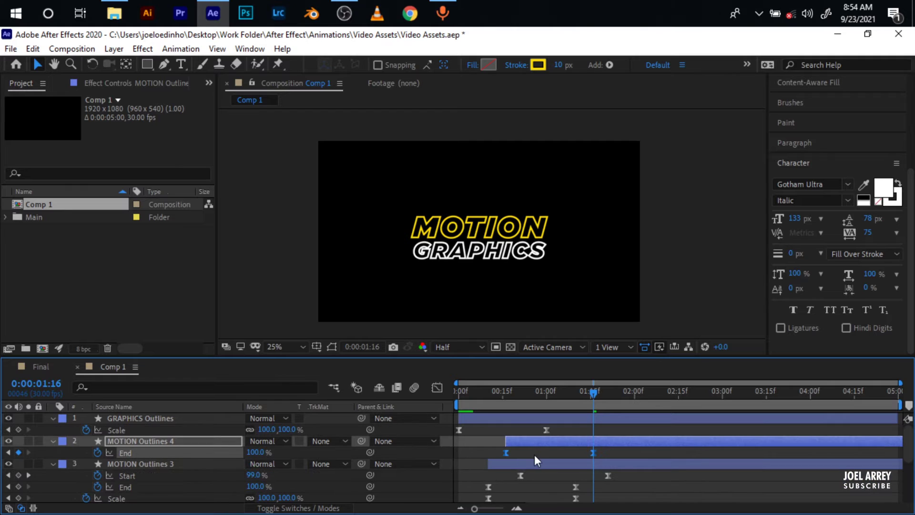
left_click_drag(593, 453, 612, 452)
key("u")
Step: Set the stroke color of the original MOTION Outlines layer to white, FFFFFF
left_click(534, 463)
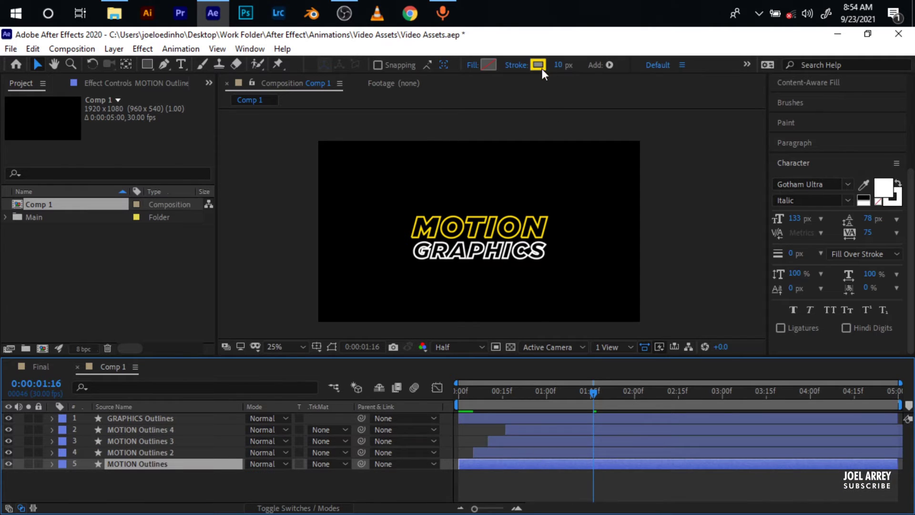
left_click(539, 65)
left_click(60, 241)
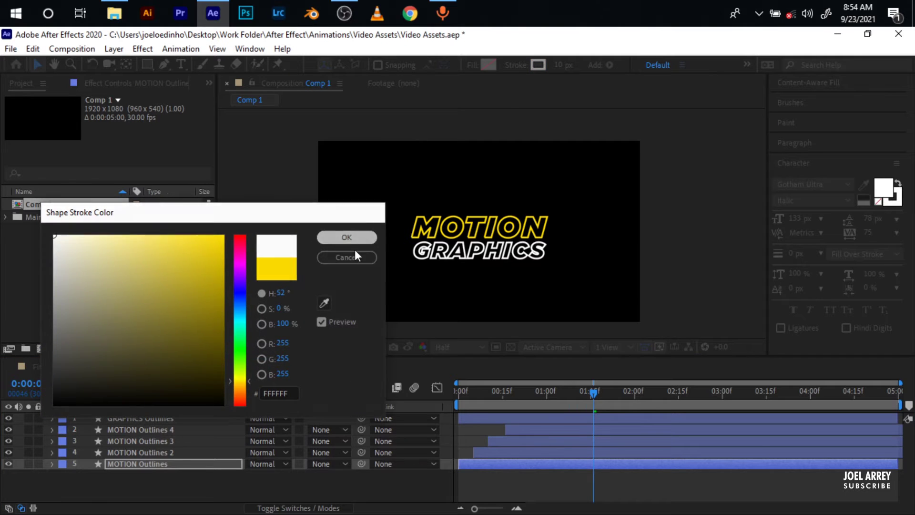
left_click(353, 243)
Step: Set the stroke color of MOTION Outlines 2 to red, FF1616
left_click(499, 450)
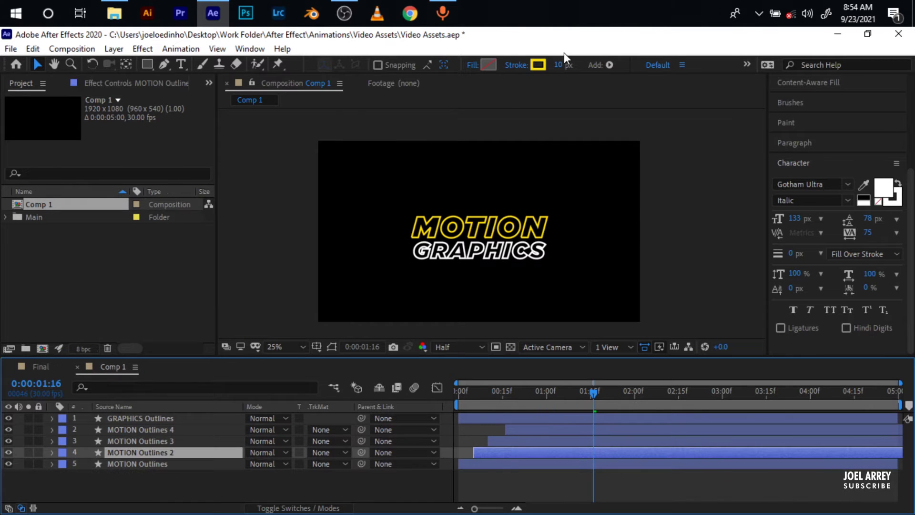
left_click(539, 65)
left_click_drag(245, 266, 221, 235)
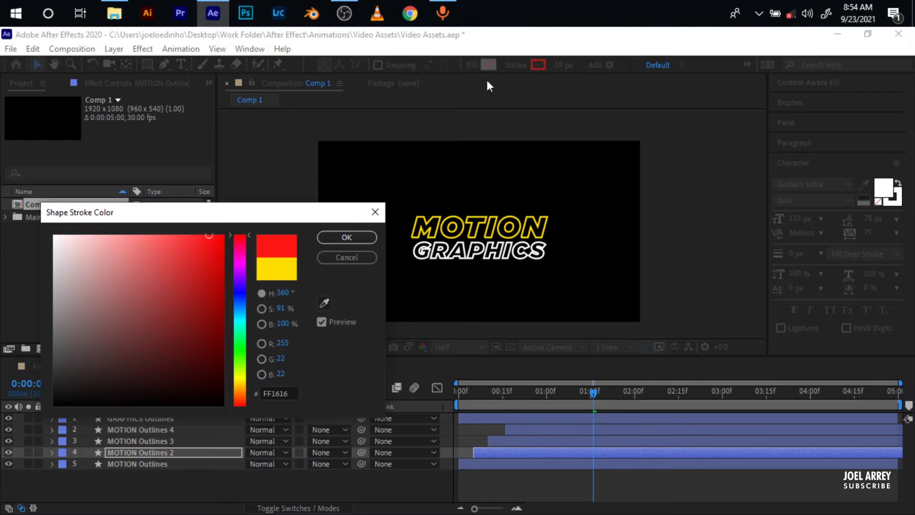
key("Return")
Step: Set the stroke color of MOTION Outlines 3 to blue, 3621FF
left_click(605, 441)
left_click(532, 65)
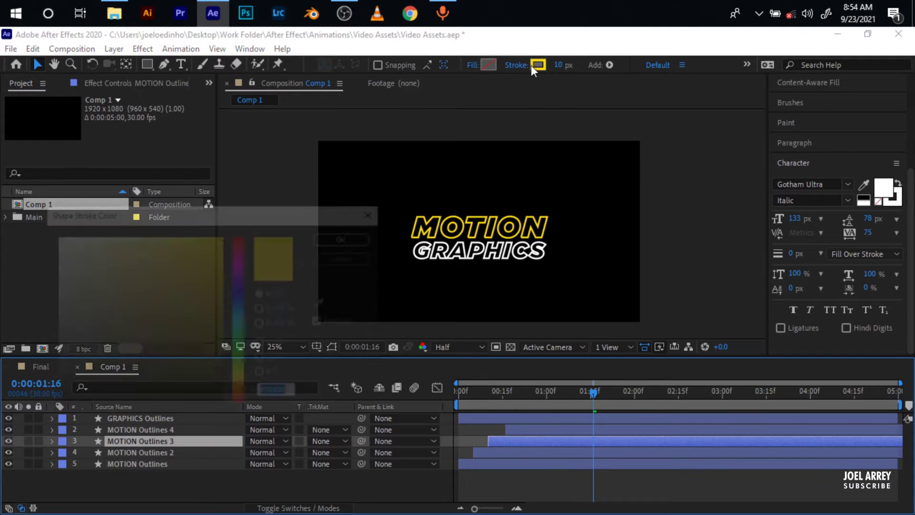
left_click(240, 290)
left_click_drag(218, 280, 202, 229)
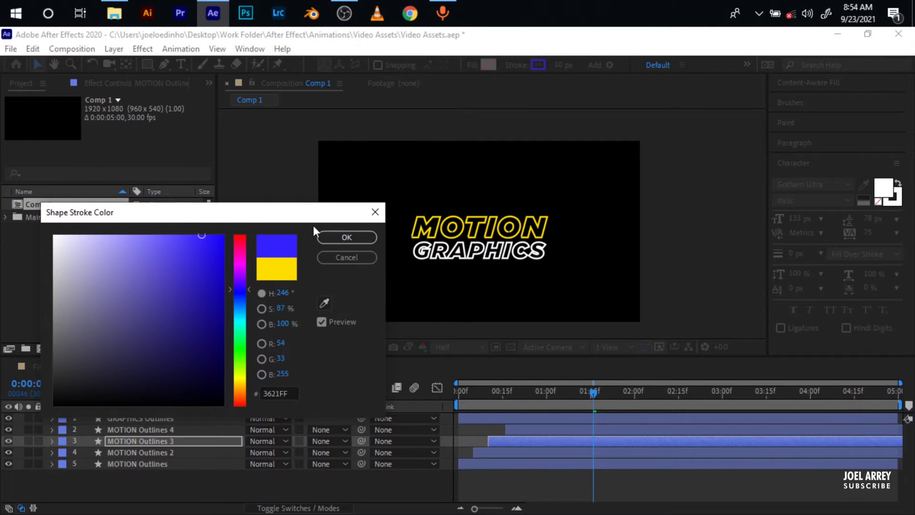
left_click(347, 237)
Step: Play the composition from the start to review the layered, colored MOTION strokes
left_click(566, 433)
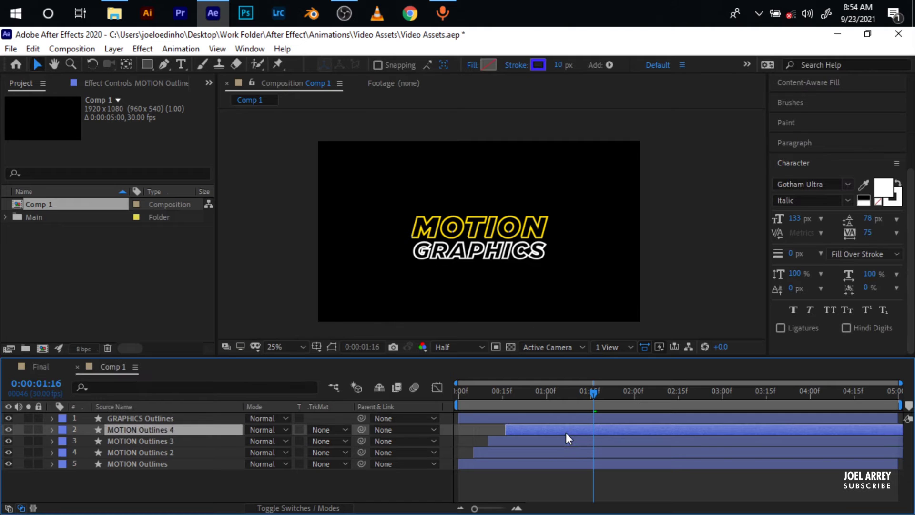
left_click_drag(588, 396, 410, 398)
key("space")
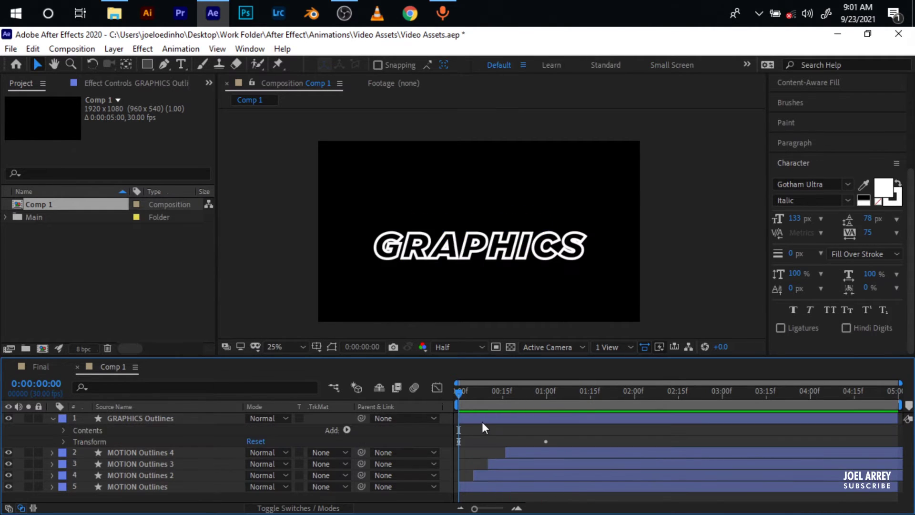
Step: Add Trim Paths to the GRAPHICS Outlines layer and show its Start and End properties
left_click(485, 420)
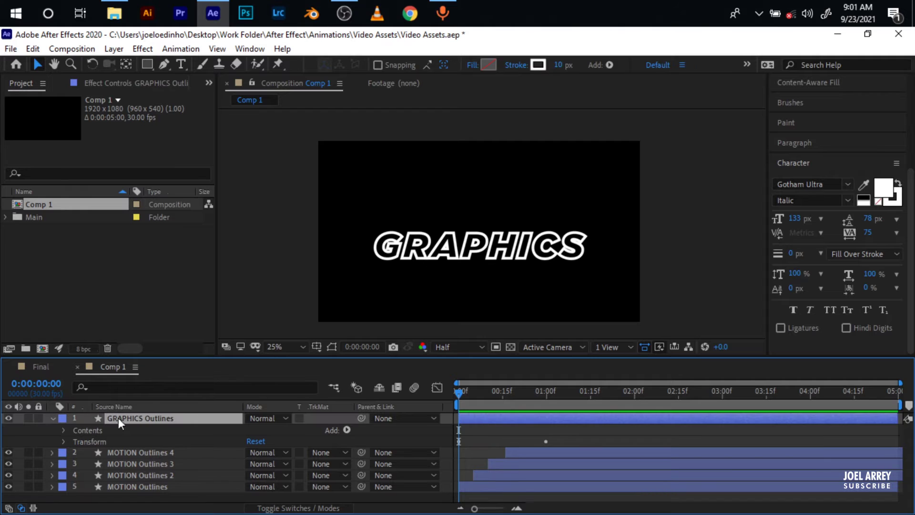
left_click(346, 430)
left_click(410, 356)
left_click(75, 496)
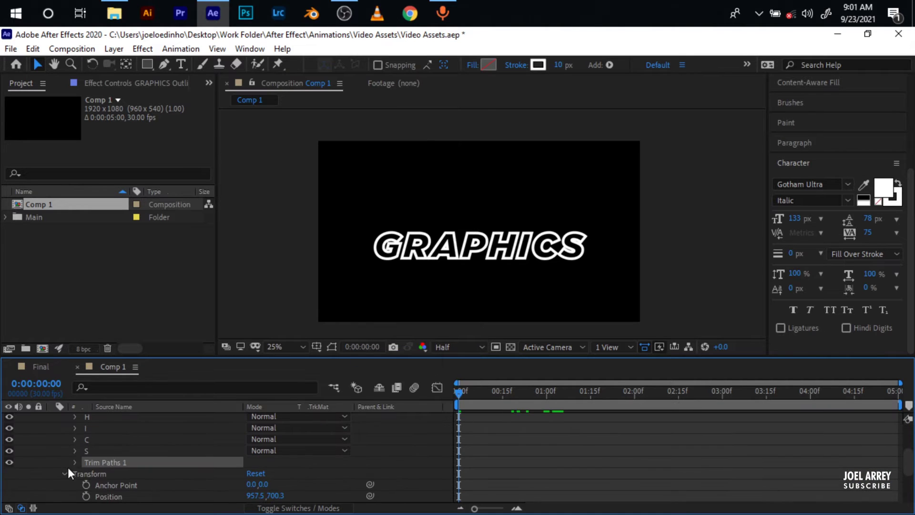
Step: Keyframe the GRAPHICS Trim Paths Start and End from 0% at 0:00 to 100% at the 1-second mark
left_click(97, 462)
left_click(97, 473)
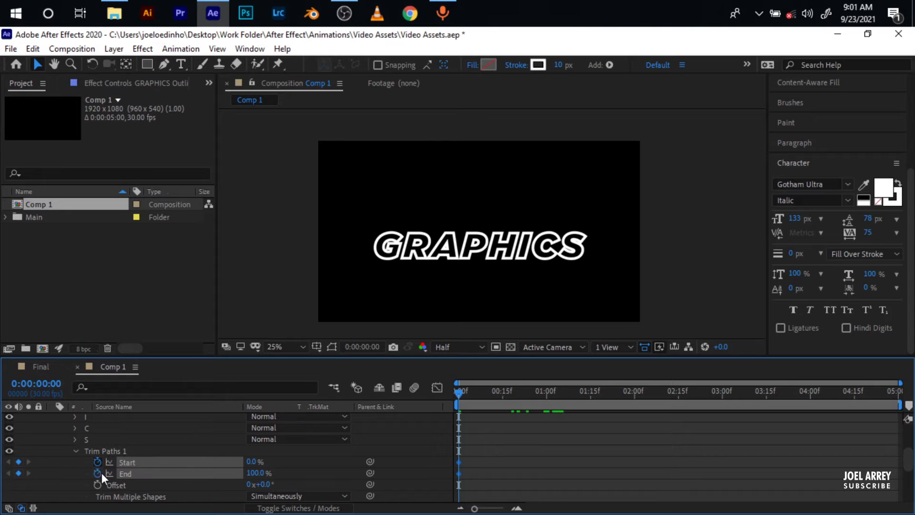
left_click(545, 396)
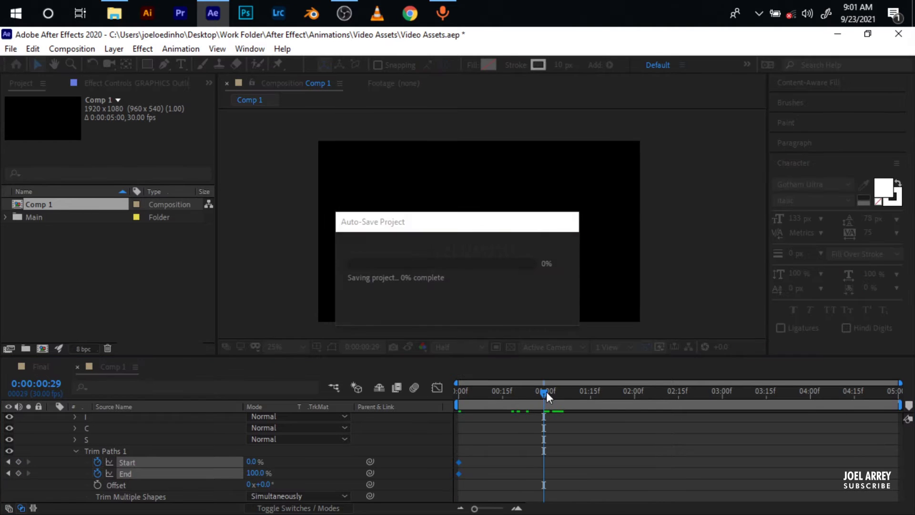
left_click_drag(546, 391, 549, 395)
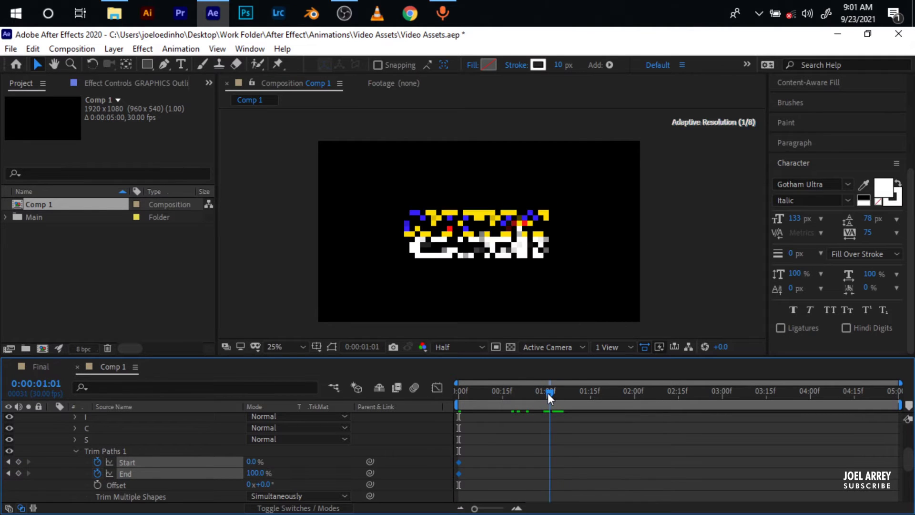
left_click_drag(257, 473, 377, 460)
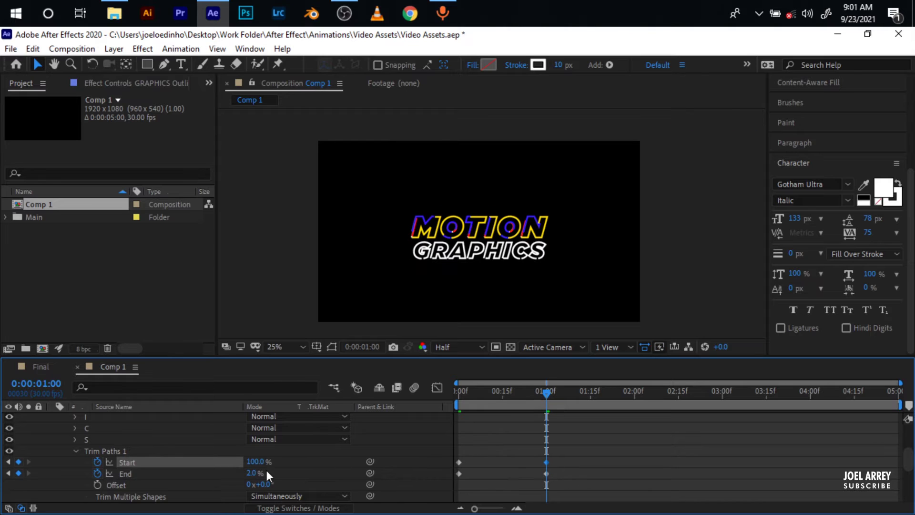
key("Home")
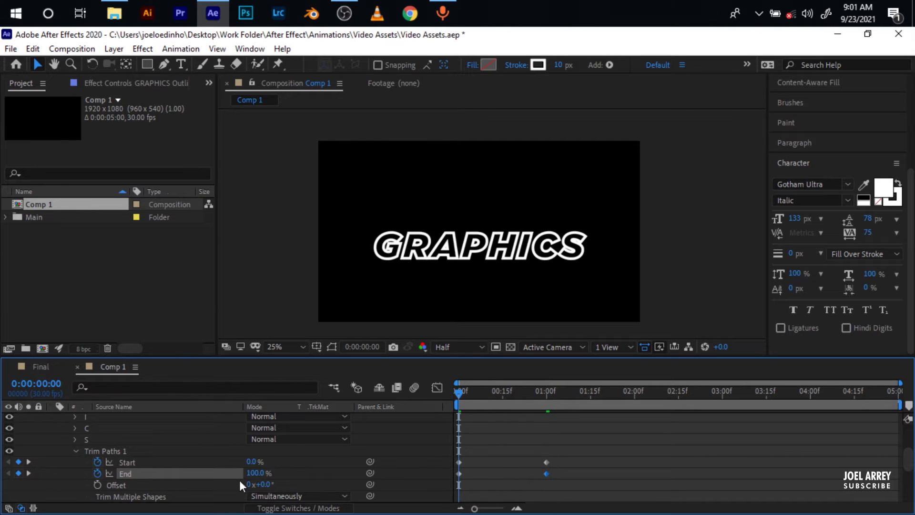
left_click_drag(253, 473, 93, 482)
Step: Shift the GRAPHICS Start keyframes 10 frames later and apply easing to the Start and End keyframes with a reshaped speed graph
left_click_drag(567, 470, 488, 460)
left_click_drag(627, 478, 453, 464)
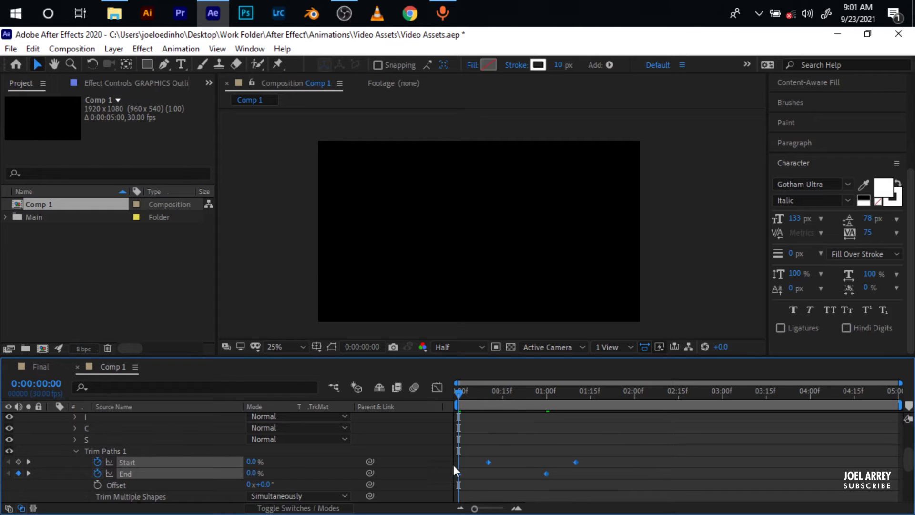
left_click(437, 387)
left_click_drag(588, 438, 454, 470)
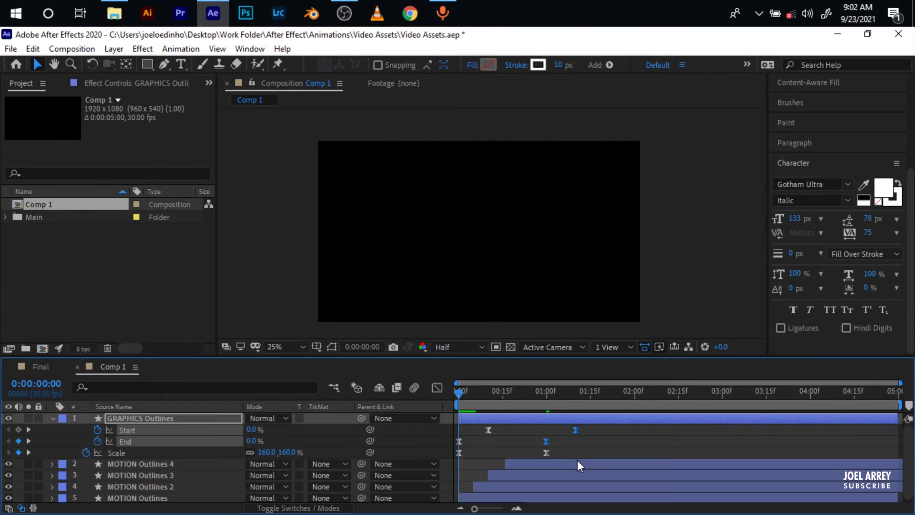
Step: Preview the GRAPHICS trim animation through 0:00:01:10
key("space")
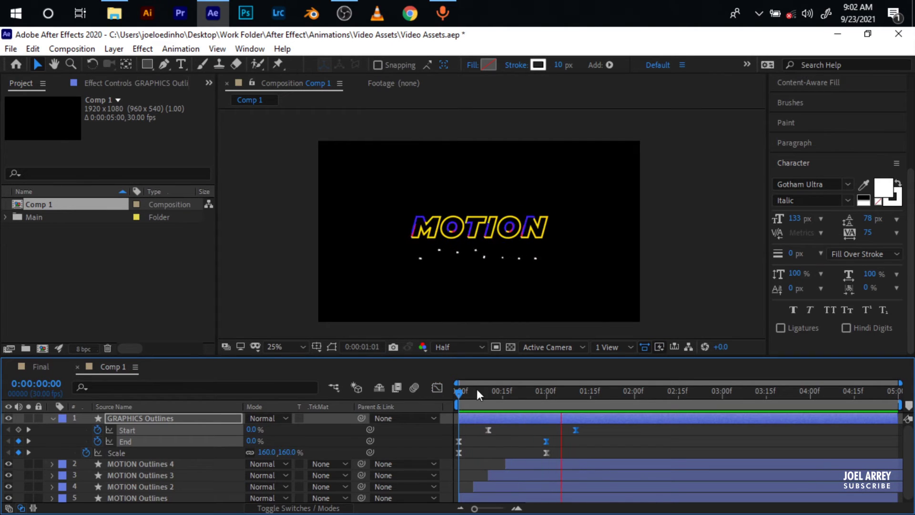
left_click_drag(493, 399, 574, 409)
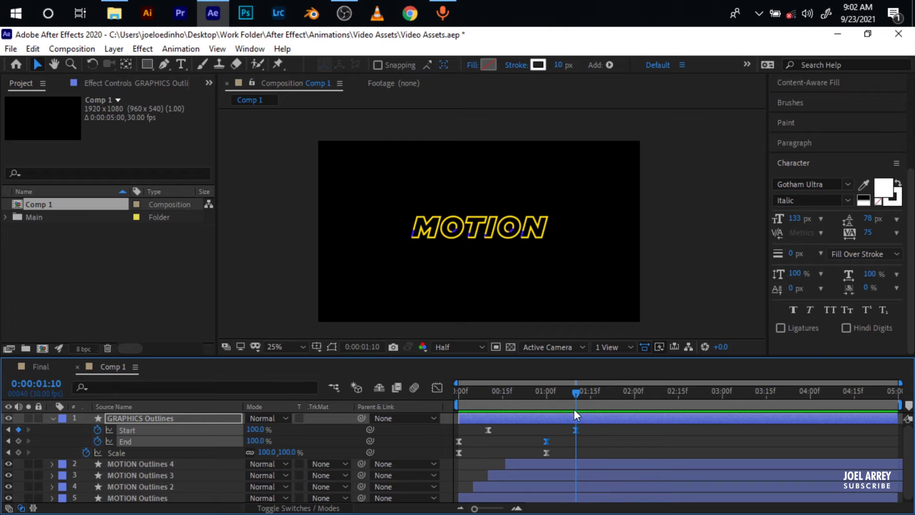
left_click(594, 436)
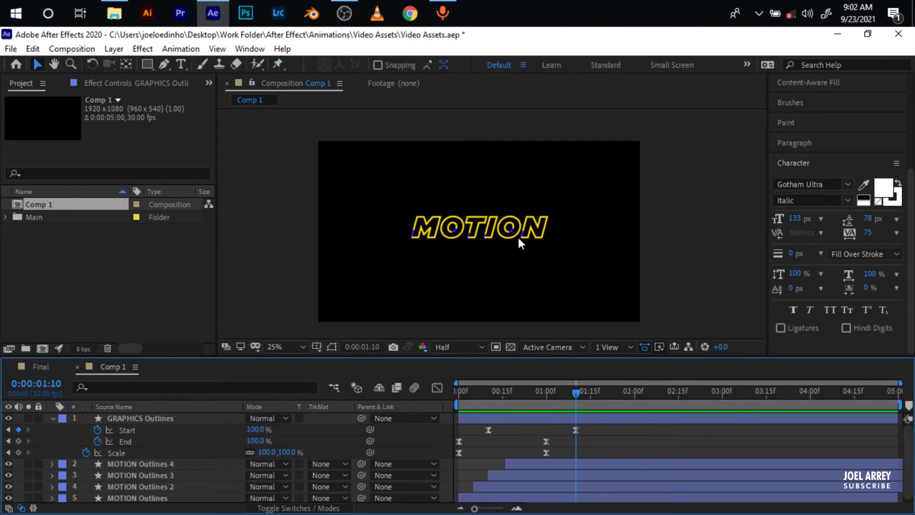
Step: Duplicate the GRAPHICS Outlines layer three times and move the current time to 0:00:00:05
left_click(563, 414)
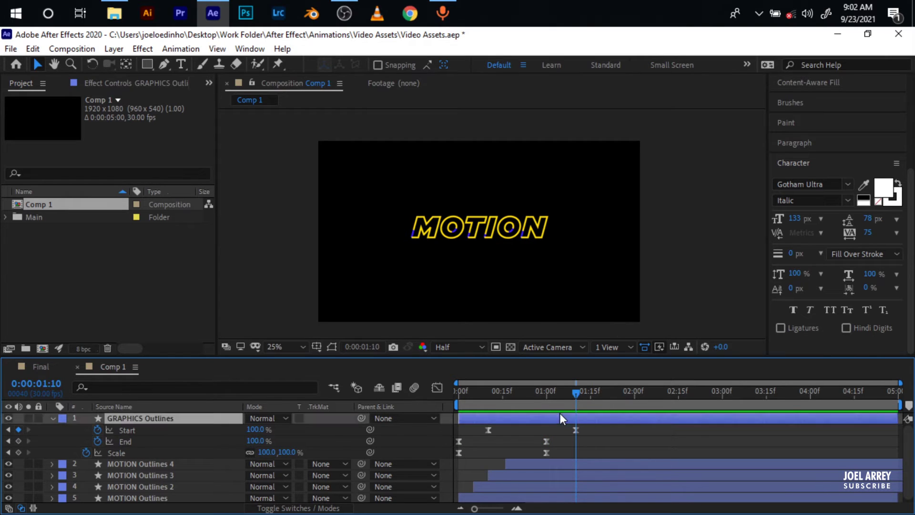
key("ctrl+d")
key("ctrl+d")
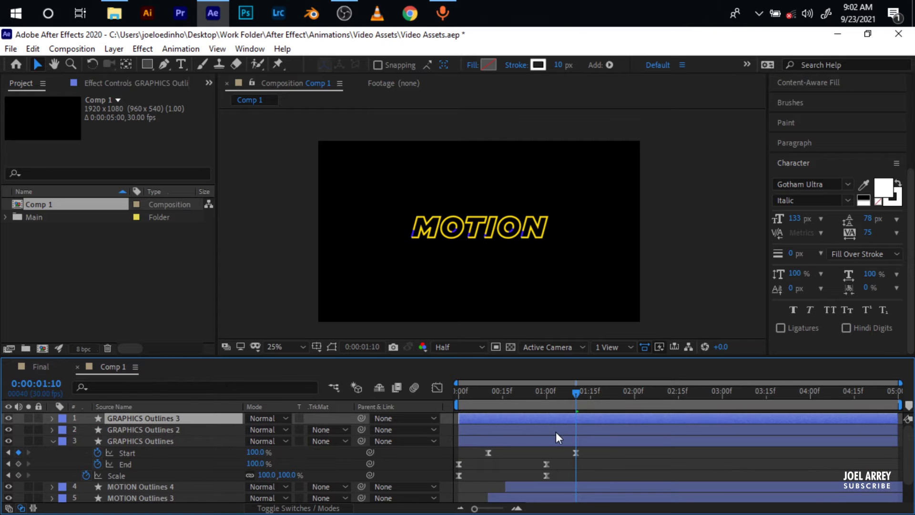
key("ctrl+d")
left_click_drag(574, 399, 474, 406)
scroll(490, 417, "down", 3)
scroll(504, 433, "up", 3)
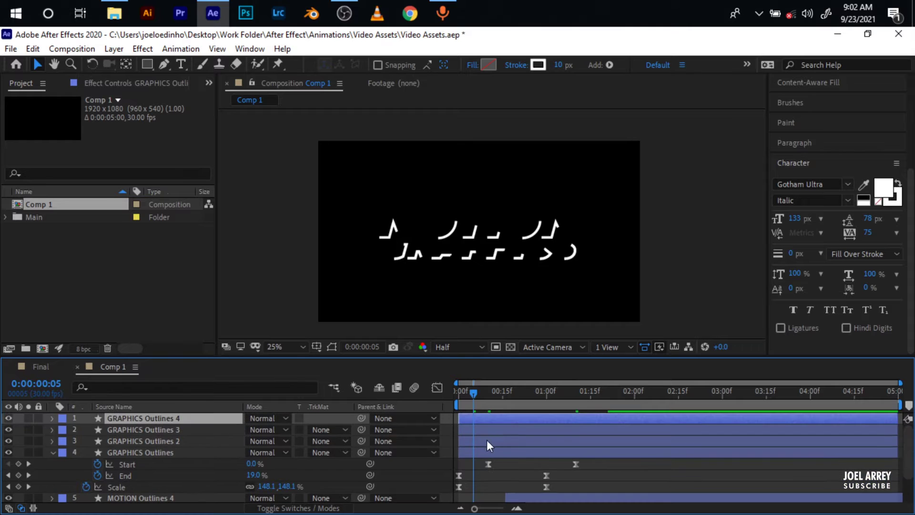
Step: Stagger the start times of GRAPHICS Outlines 2, 3 and 4 by about five frames each, ending with Outlines 4 at 0:00:00:16
left_click_drag(488, 440, 504, 443)
scroll(531, 450, "down", 1)
left_click_drag(474, 394, 488, 398)
scroll(514, 441, "up", 1)
left_click_drag(515, 430, 544, 430)
scroll(488, 400, "down", 1)
left_click_drag(489, 397, 567, 418)
scroll(519, 417, "up", 1)
Step: Set the stroke color of GRAPHICS Outlines to yellow and of GRAPHICS Outlines 2 to red
left_click(536, 451)
left_click(538, 65)
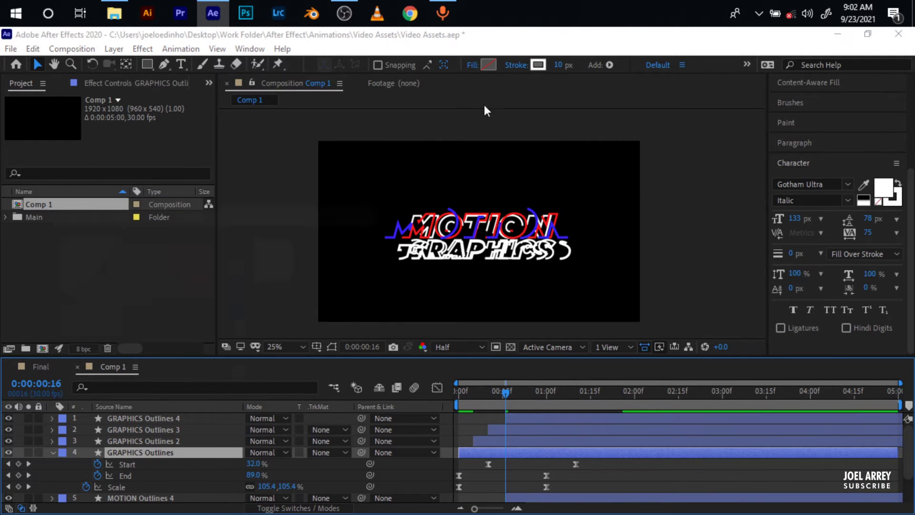
left_click(333, 238)
left_click(536, 441)
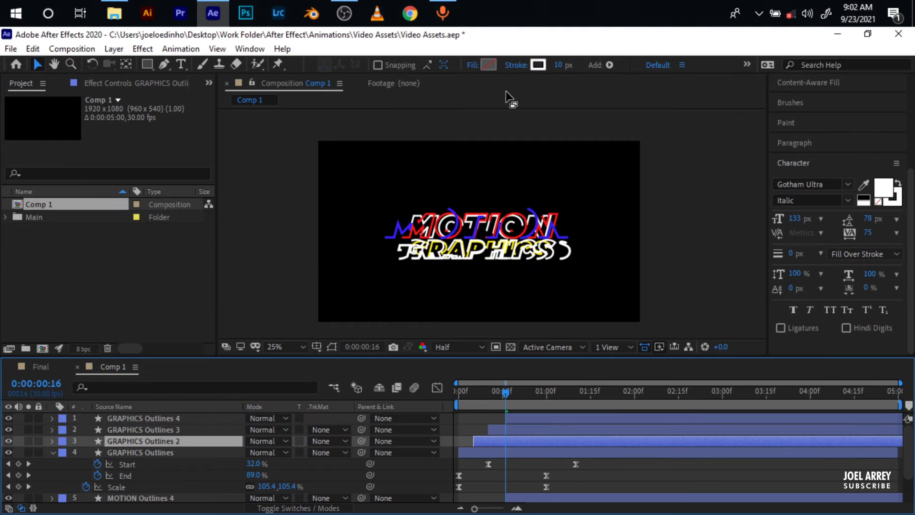
left_click(538, 65)
left_click(334, 237)
Step: Set the stroke color of GRAPHICS Outlines 3 to blue
left_click(536, 430)
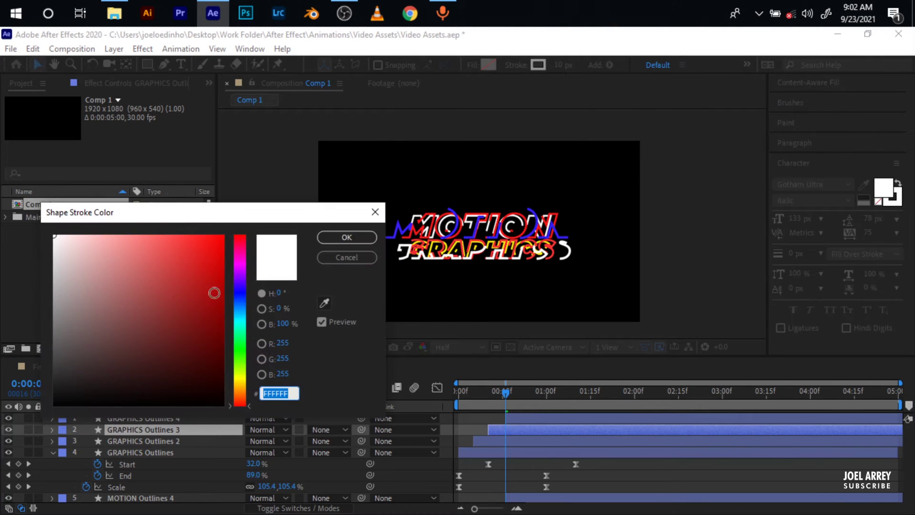
left_click(239, 294)
mouse_move(191, 267)
left_mouse_down()
mouse_move(182, 221)
mouse_move(223, 228)
left_mouse_up()
left_click(344, 238)
Step: Remove the Trim Paths Start keyframes from GRAPHICS Outlines 4 and set Start to 100%
left_click(551, 420)
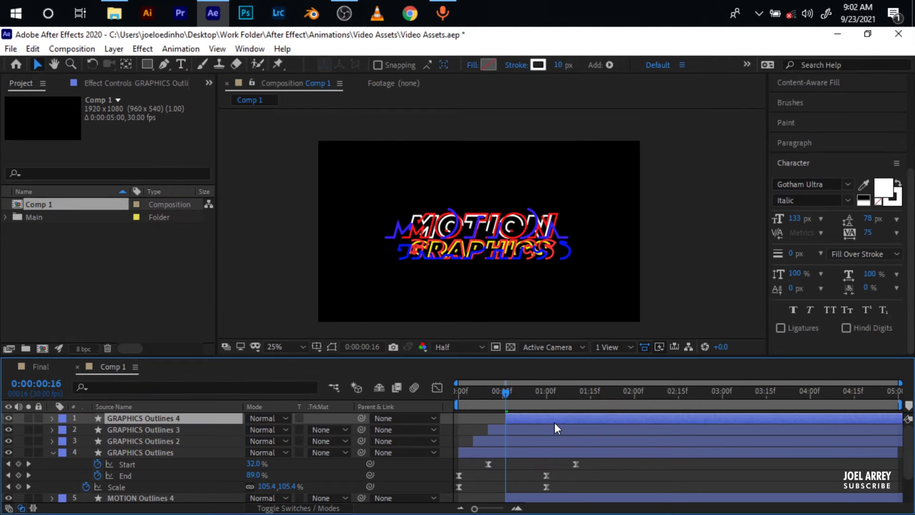
key("u")
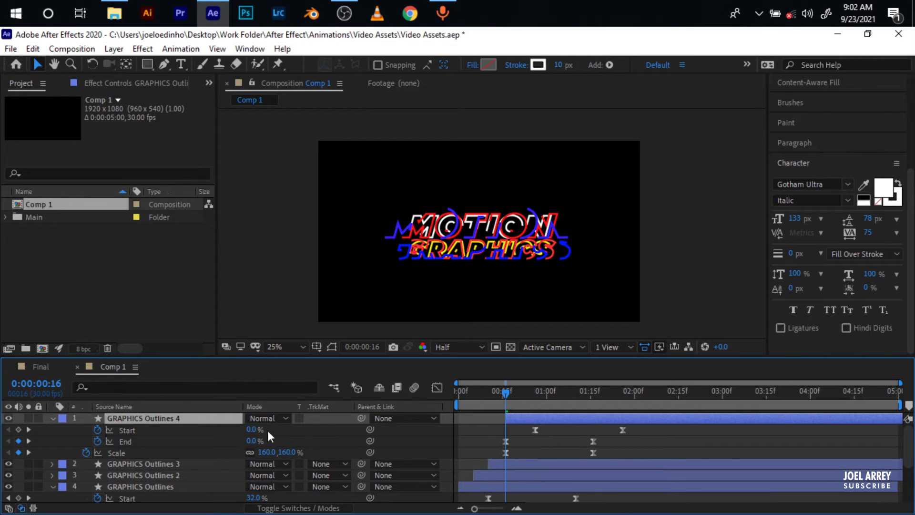
left_click(99, 430)
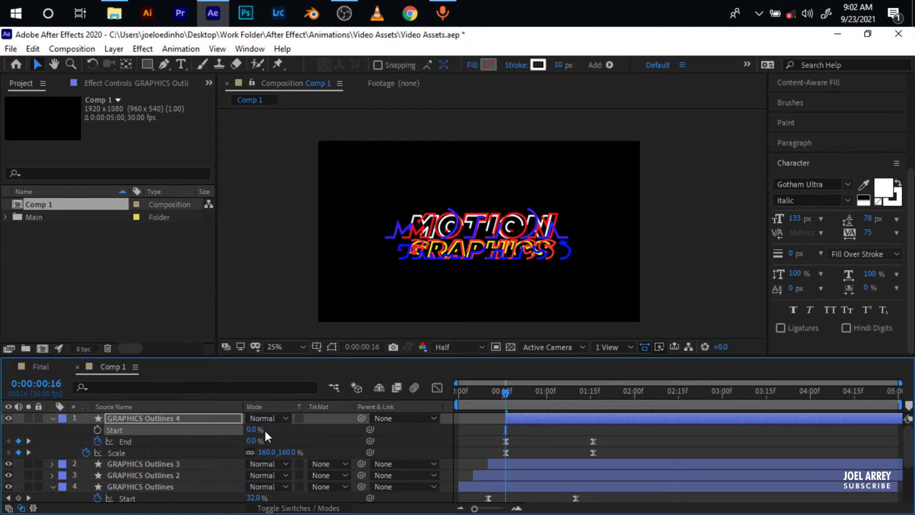
left_click_drag(251, 430, 542, 427)
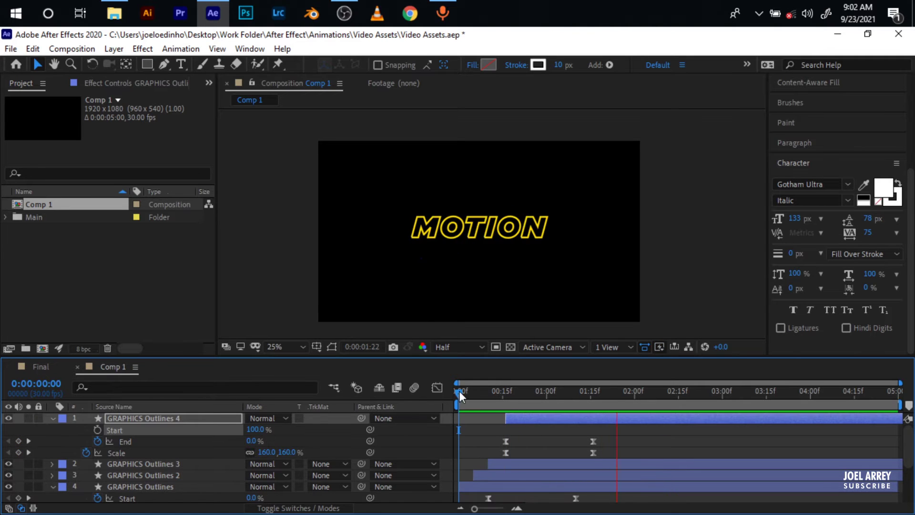
left_click_drag(459, 391, 506, 398)
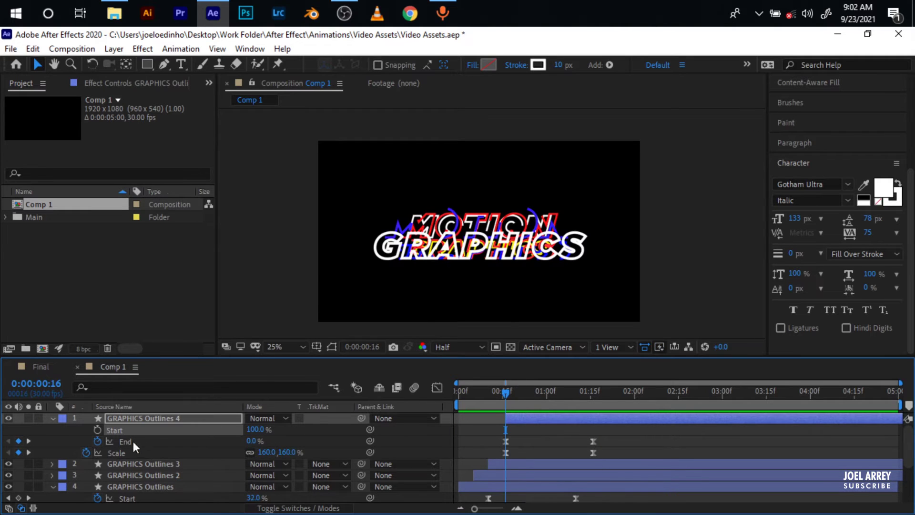
left_click(86, 452)
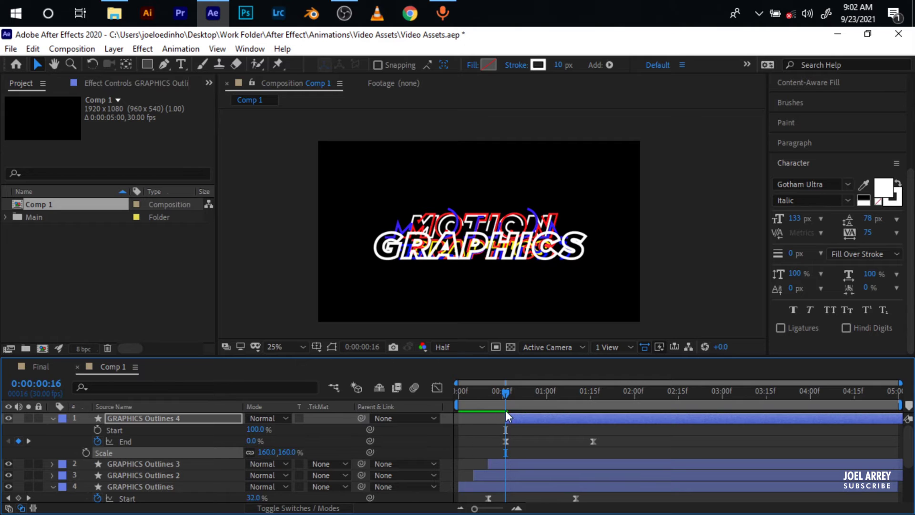
key("ctrl+z")
Step: Remove the Scale keyframes of GRAPHICS Outlines 4 at 0:00:01:16 so Scale holds at 100%, and set its Start to 0%
left_click_drag(536, 401, 596, 398)
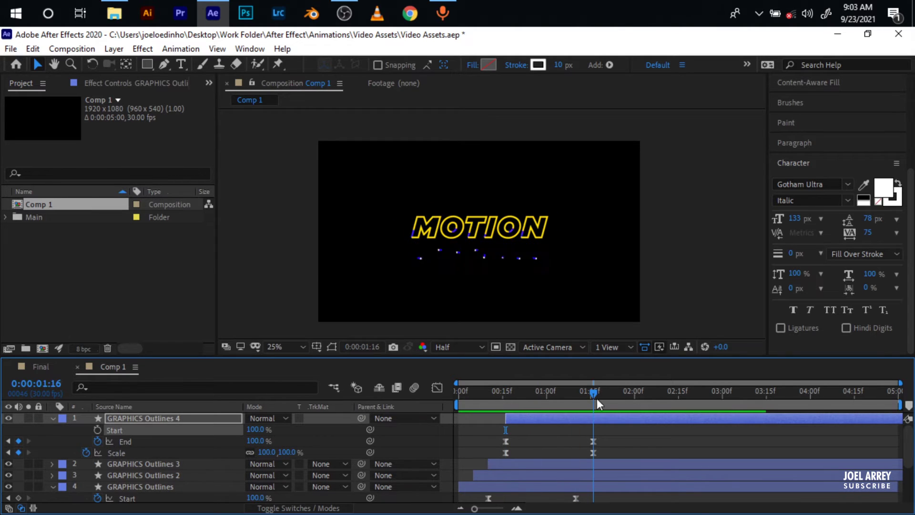
left_click(86, 452)
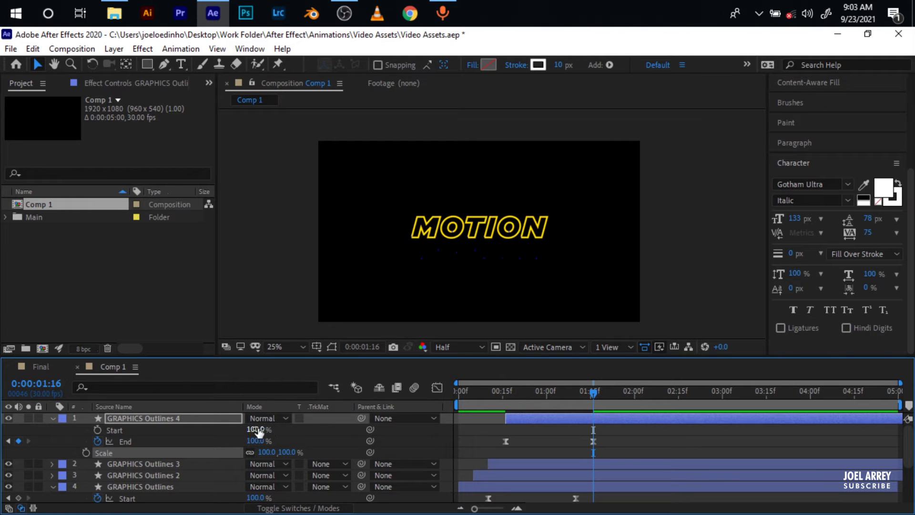
left_click_drag(258, 431, 51, 437)
left_click_drag(502, 391, 395, 394)
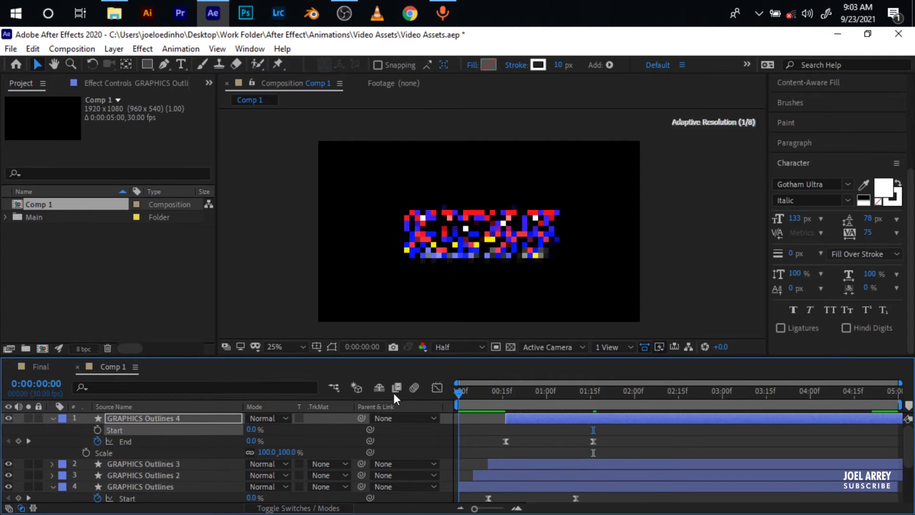
key("space")
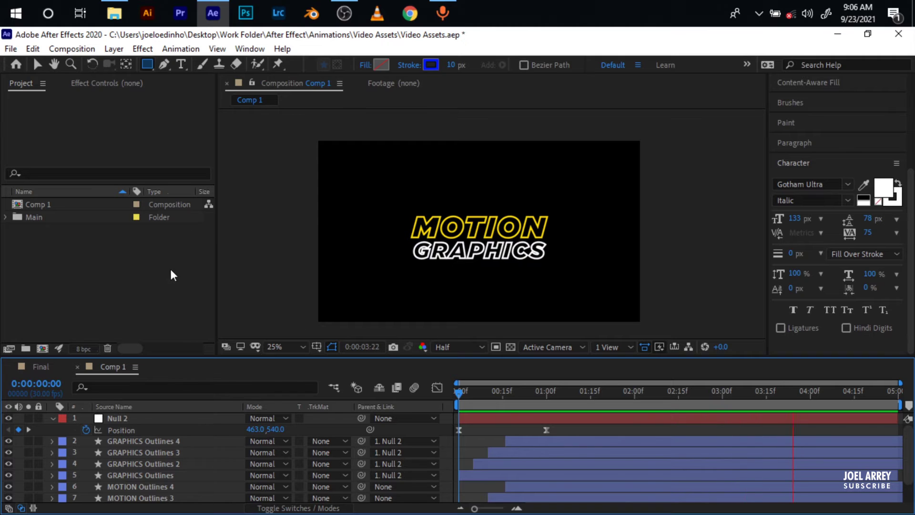
Step: Create a new composition with the default settings
right_click(106, 272)
left_click(150, 279)
key("Return")
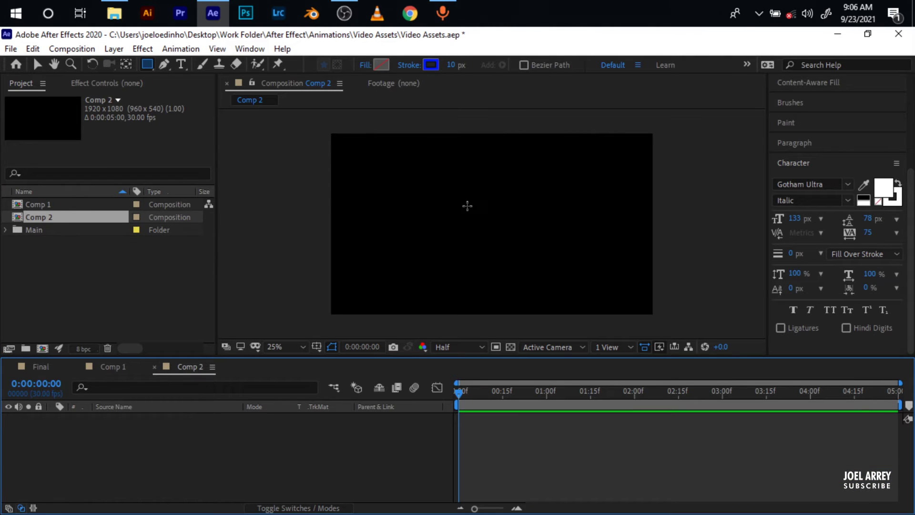
Step: Draw an unfilled square with a white 10 px stroke and center it horizontally and vertically in the composition
left_click(487, 205)
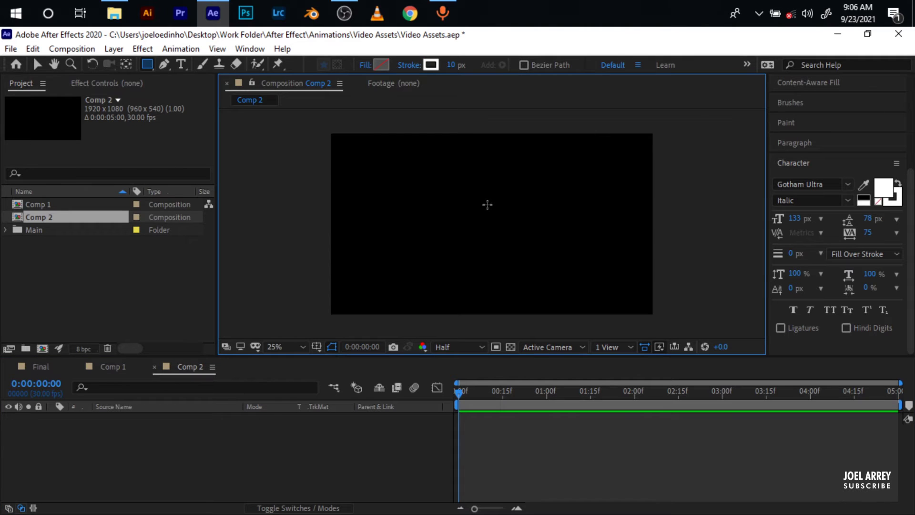
mouse_move(477, 199)
left_mouse_down()
mouse_move(513, 235)
mouse_move(502, 223)
left_mouse_up()
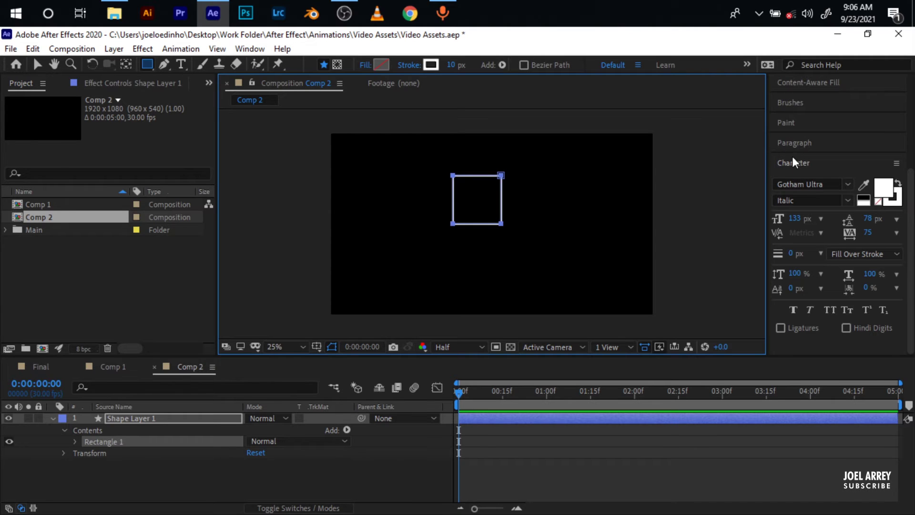
scroll(796, 172, "up", 5)
left_click(804, 196)
left_click(874, 196)
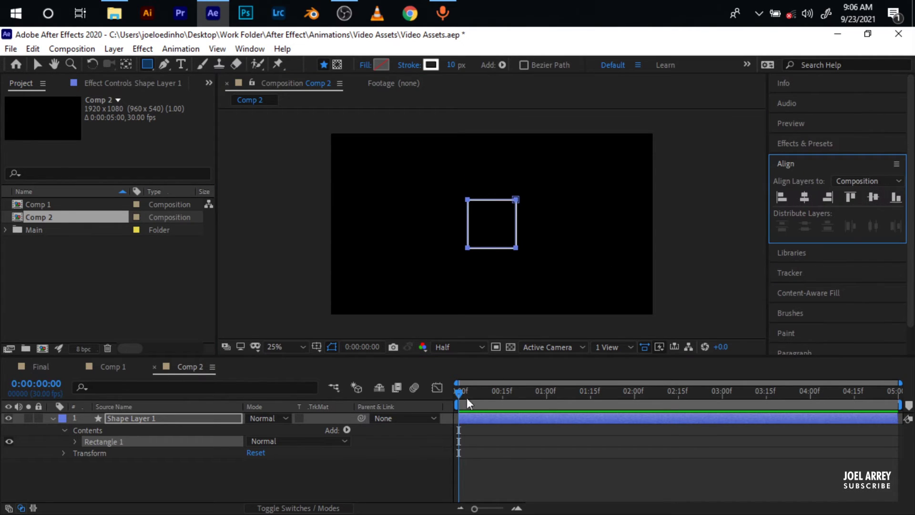
Step: Keyframe the square's Position from below the frame (960, 1276) at 0:00 to the center (960, 540) at the 1-second mark
left_click(465, 419)
key("p")
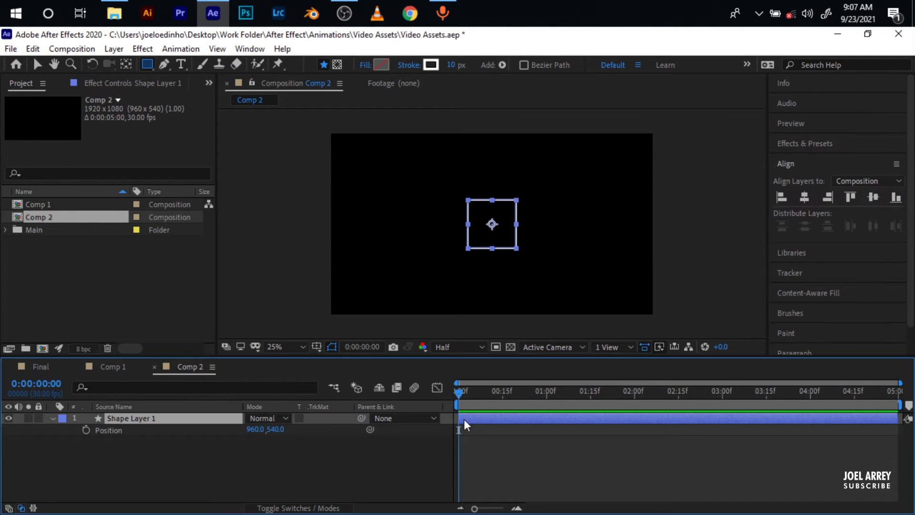
left_click(88, 430)
left_click(547, 398)
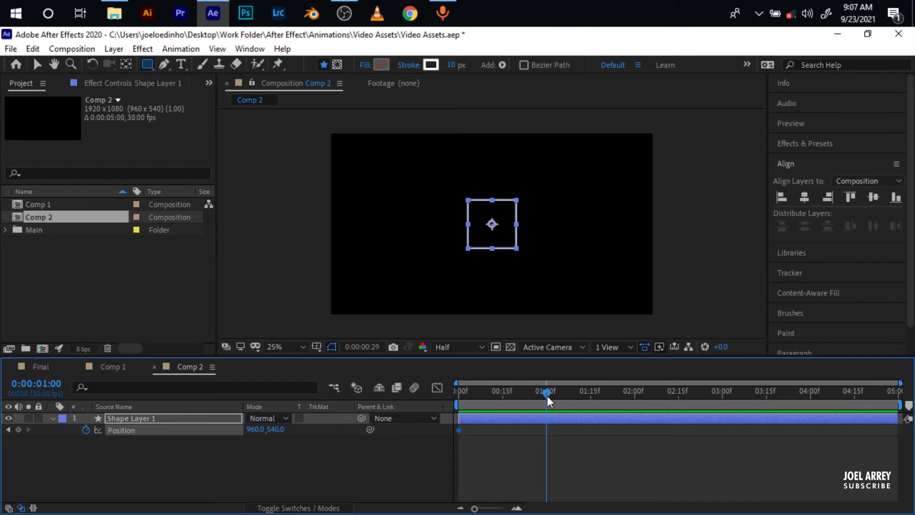
left_click(17, 429)
key("Home")
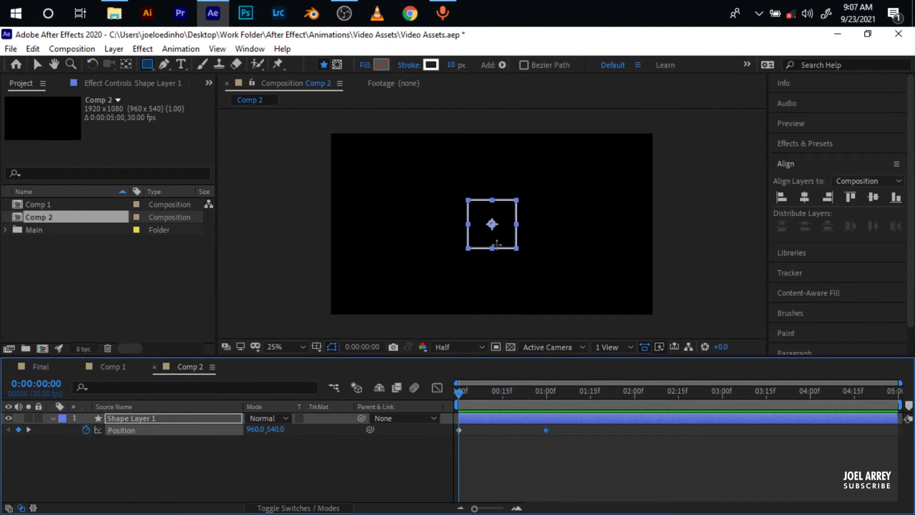
key("v")
left_click_drag(500, 213, 496, 337)
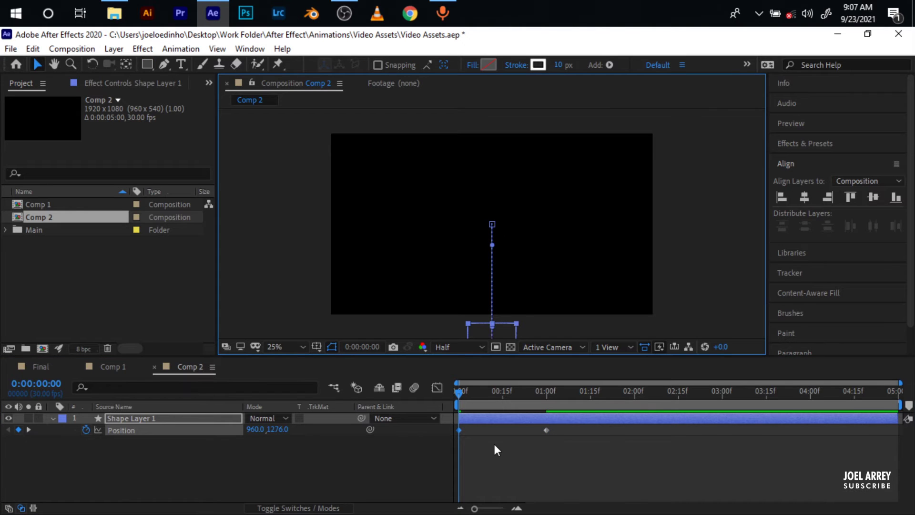
Step: Keyframe the square's Opacity from 0% at 0:00 to 100% at the 1-second mark
key("shift+t")
left_click(86, 441)
left_click_drag(460, 394, 546, 403)
left_click(18, 441)
left_click(9, 441)
left_click_drag(253, 441, 50, 447)
Step: Apply Easy Ease to the Position and Opacity keyframes and reshape the speed graph for a fast start and slow finish
left_click_drag(562, 462, 448, 427)
key("F9")
left_click(437, 387)
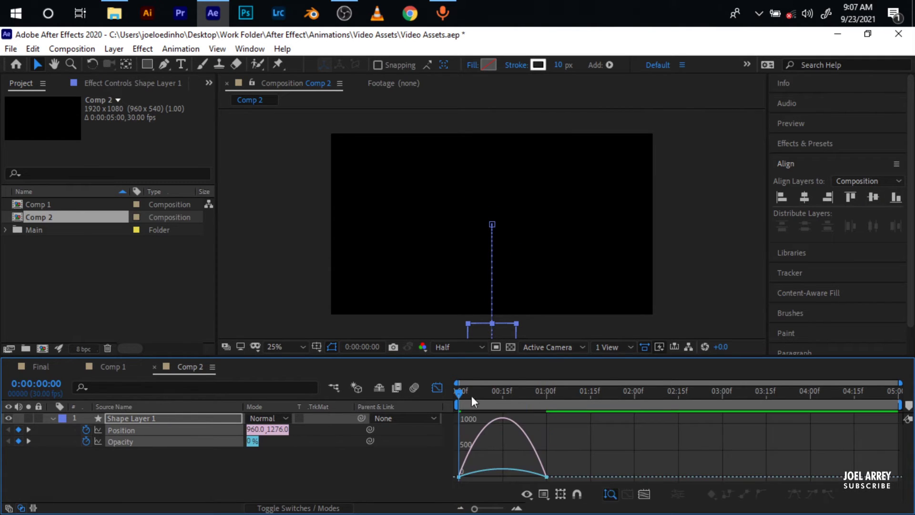
left_click_drag(560, 460, 453, 481)
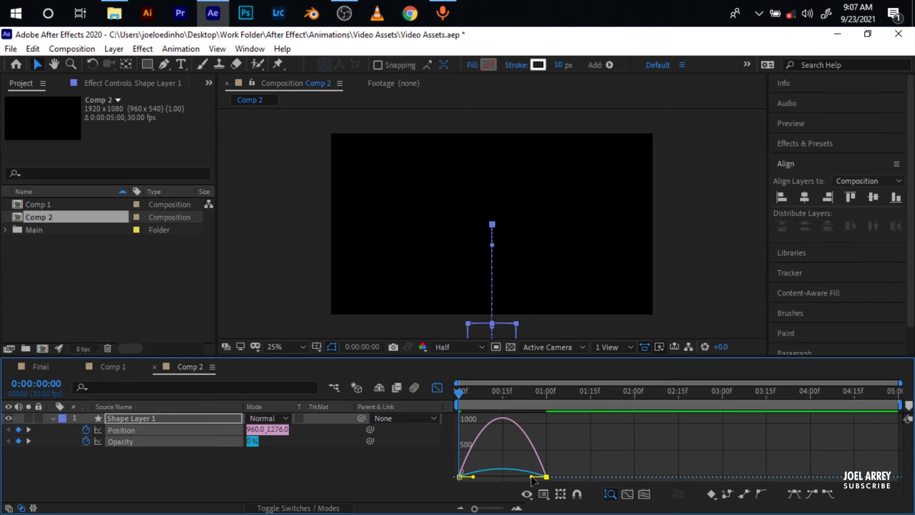
left_click_drag(532, 477, 464, 475)
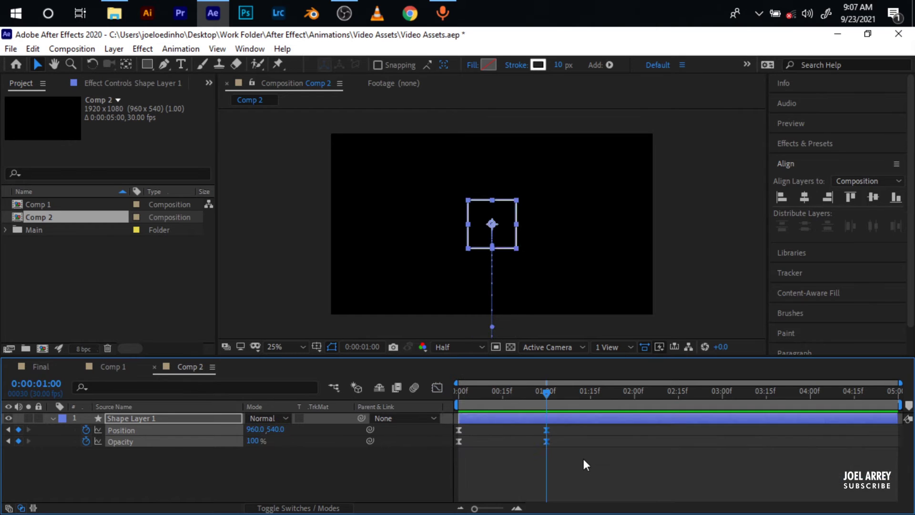
left_click(584, 461)
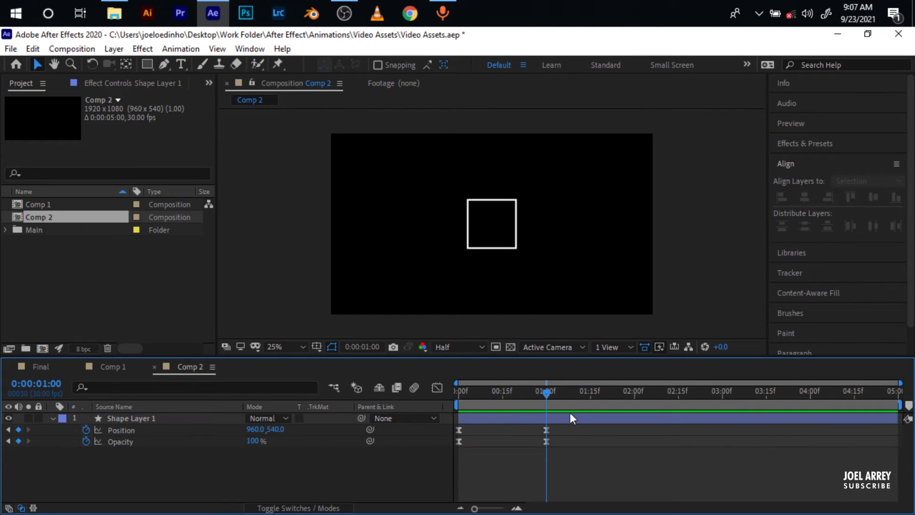
Step: Set keyframes on the square's Path at 0:00:01:00 and 0:00:01:15
left_click(570, 418)
left_click(53, 419)
left_click(64, 430)
left_click(76, 442)
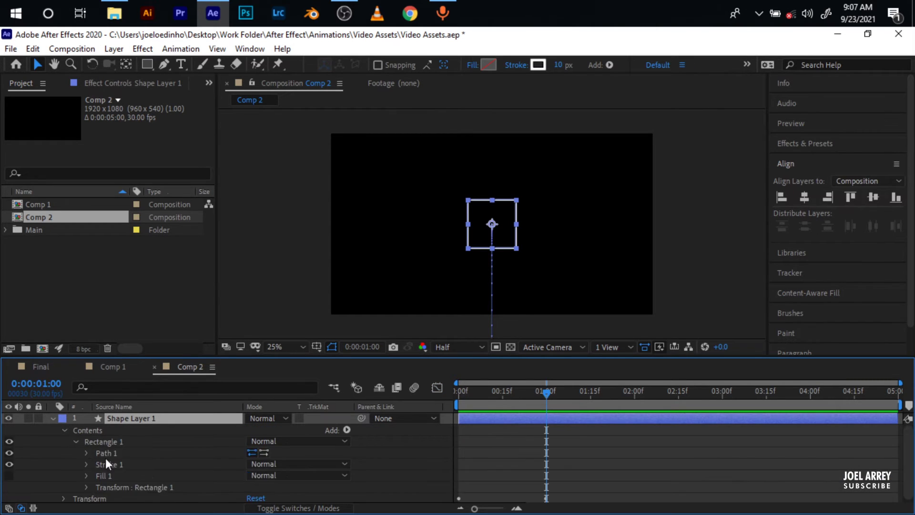
left_click(86, 453)
left_click(109, 464)
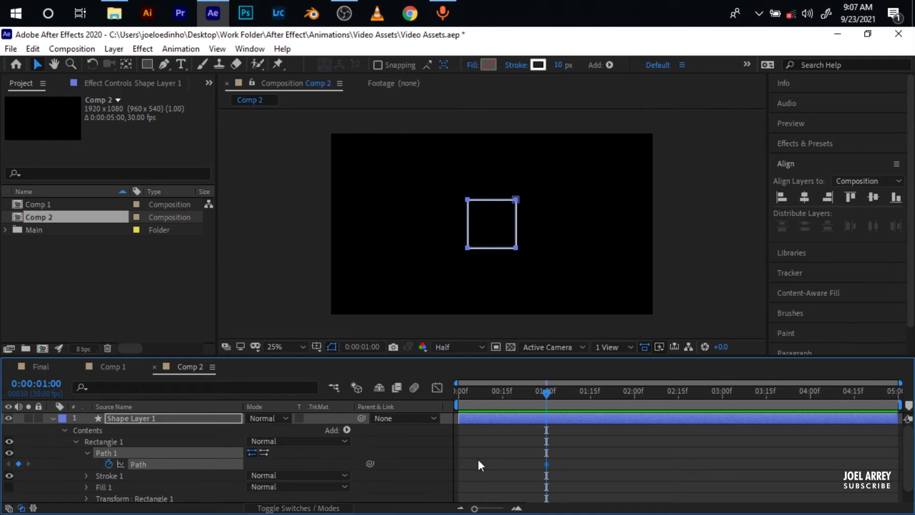
left_click_drag(547, 393, 591, 399)
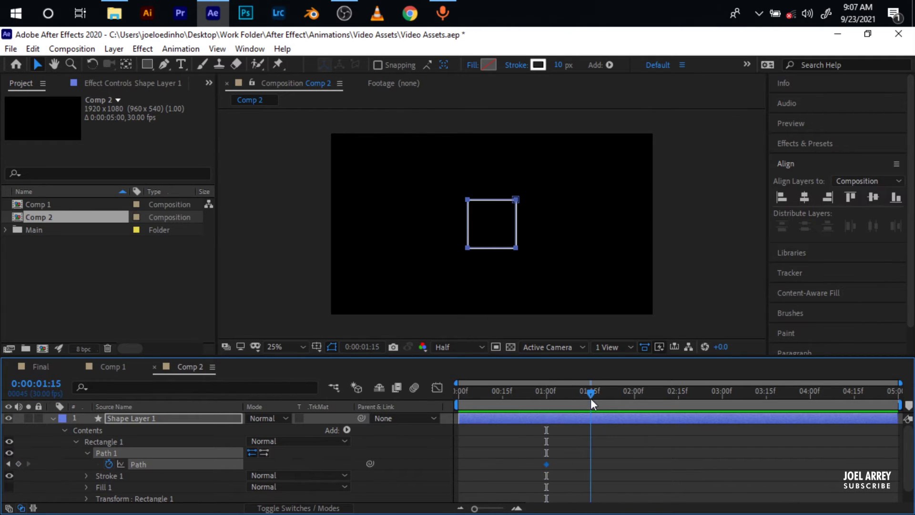
left_click(19, 463)
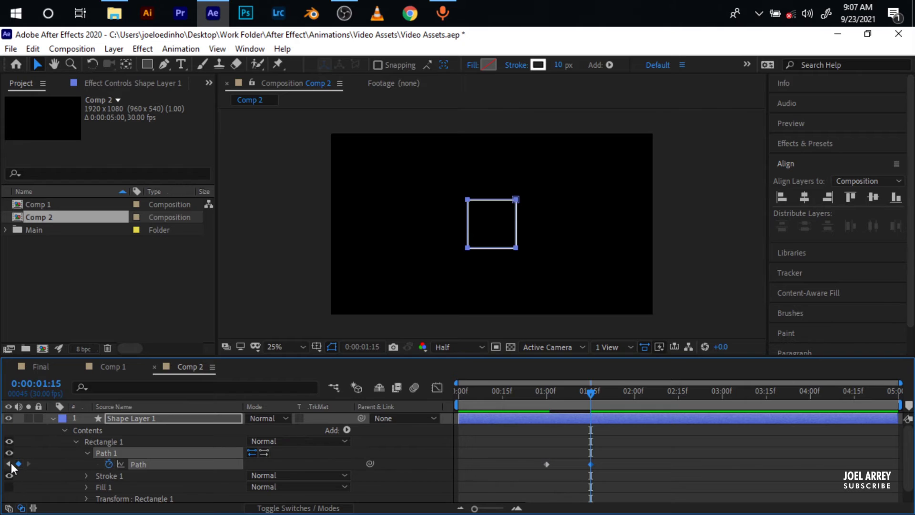
Step: Stretch the path symmetrically into a wide rectangle at 0:00:01:15 and apply easing to both Path keyframes
double_click(516, 223)
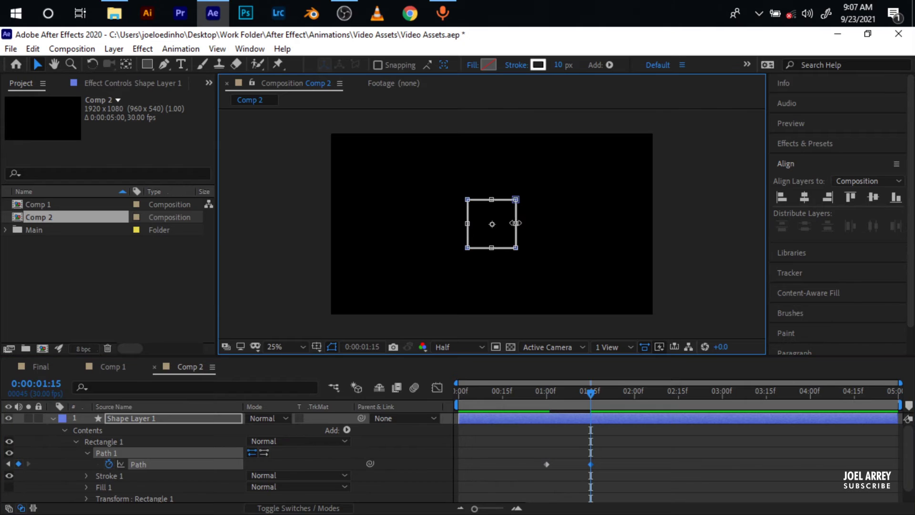
left_click_drag(516, 224, 599, 224)
left_click(500, 471)
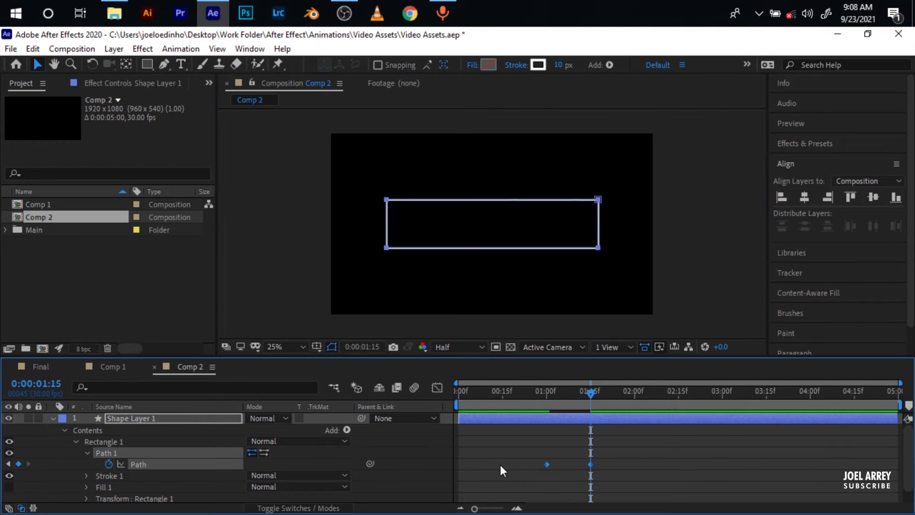
left_click(436, 388)
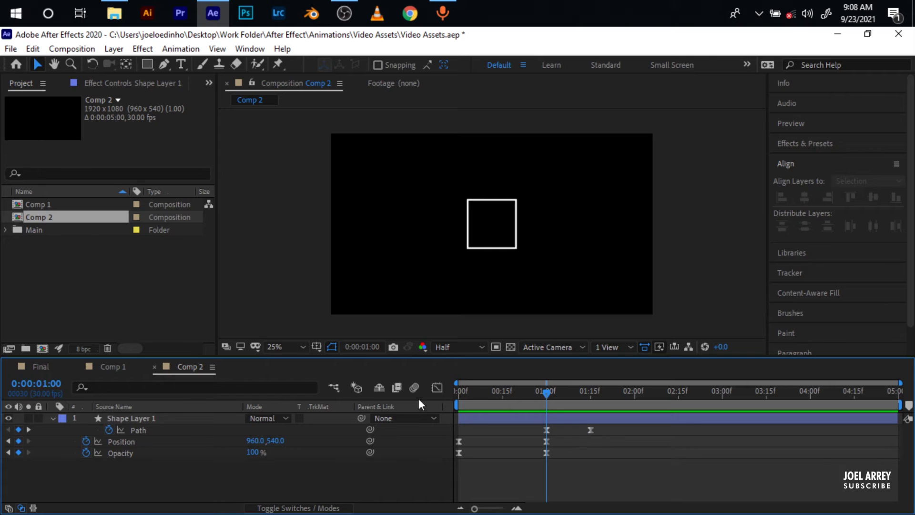
Step: Add the centered text "MOTION GRAPHICS" in Gotham Ultra Italic at 100 px and check it inside the rectangle at 0:00:01:15
key("ctrl+t")
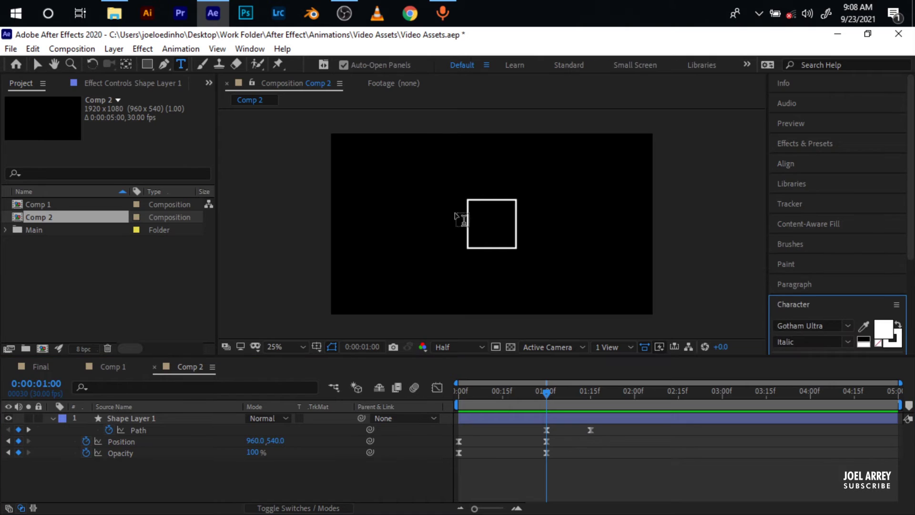
left_click(479, 220)
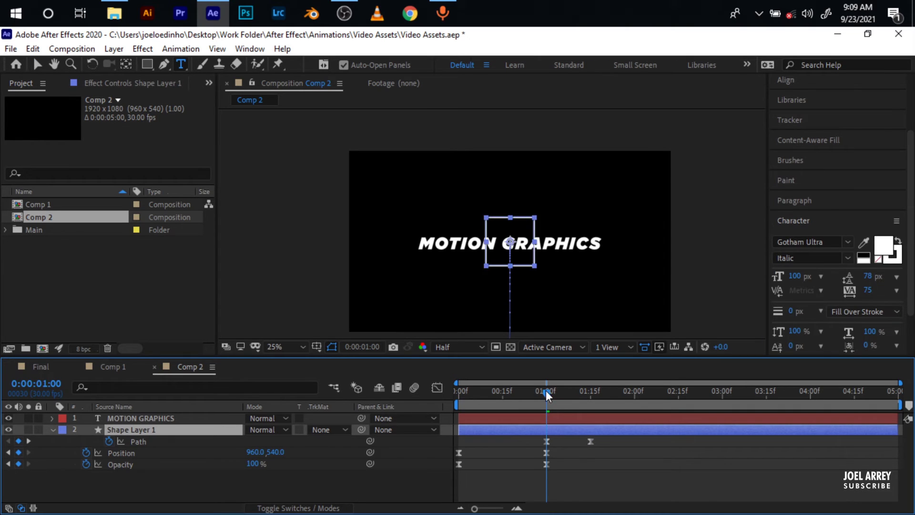
left_click_drag(546, 391, 589, 389)
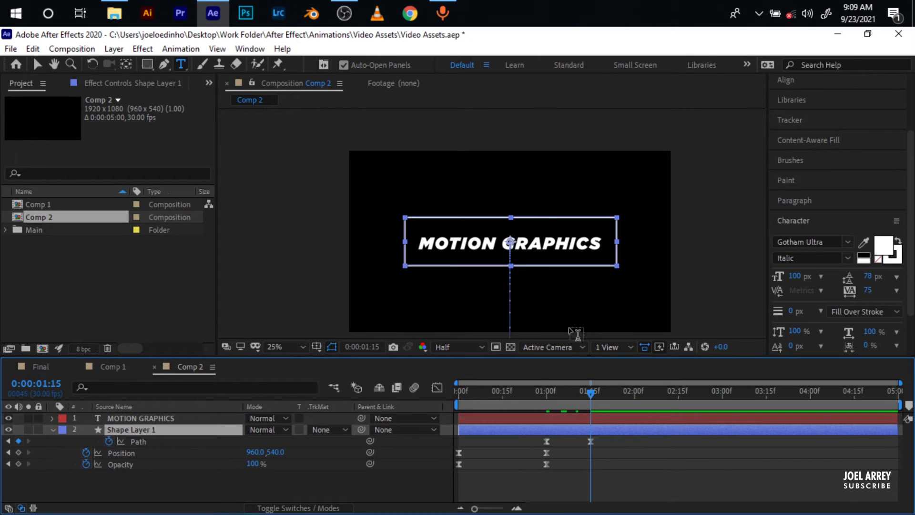
Step: Tighten the rectangle's path around the MOTION GRAPHICS text at 0:00:01:15 by reducing its width and height symmetrically
key("v")
left_click_drag(615, 242, 610, 241)
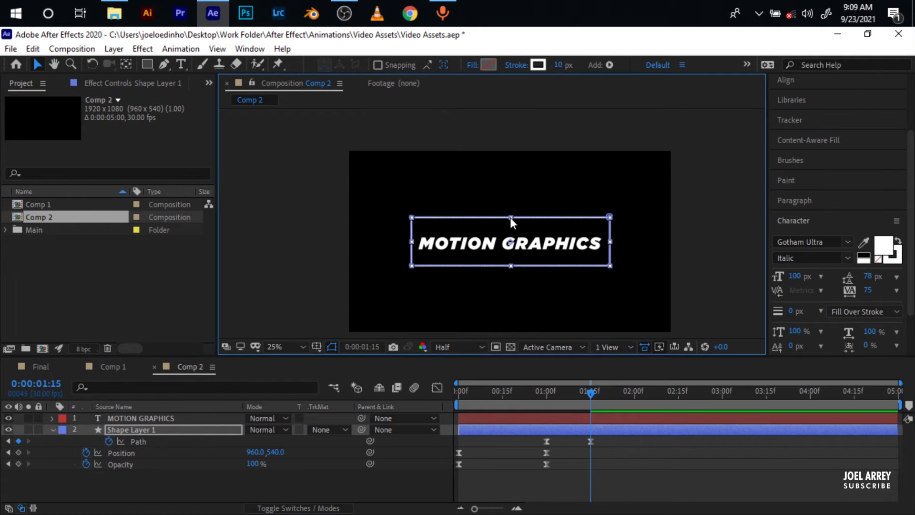
left_click_drag(511, 217, 512, 224)
Step: Trim the start of the MOTION GRAPHICS text layer to 0:00:01:00
left_click_drag(591, 392, 546, 392)
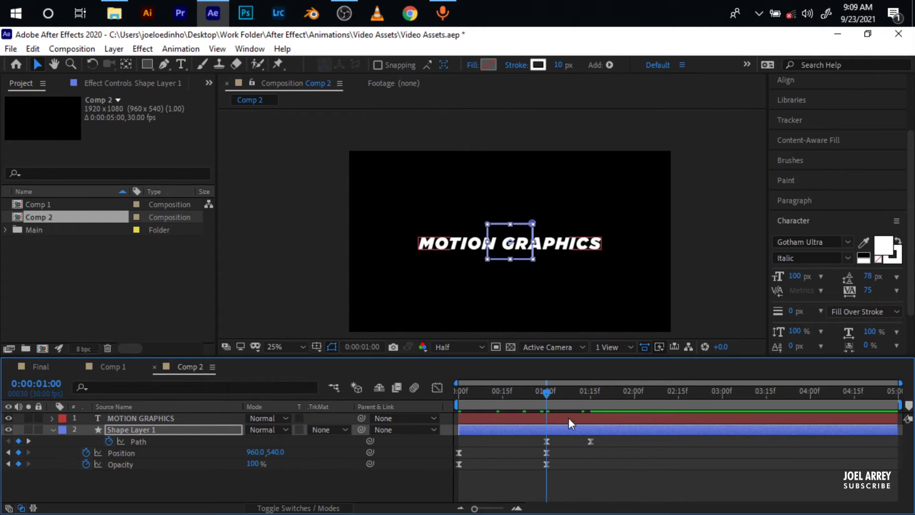
left_click(562, 419)
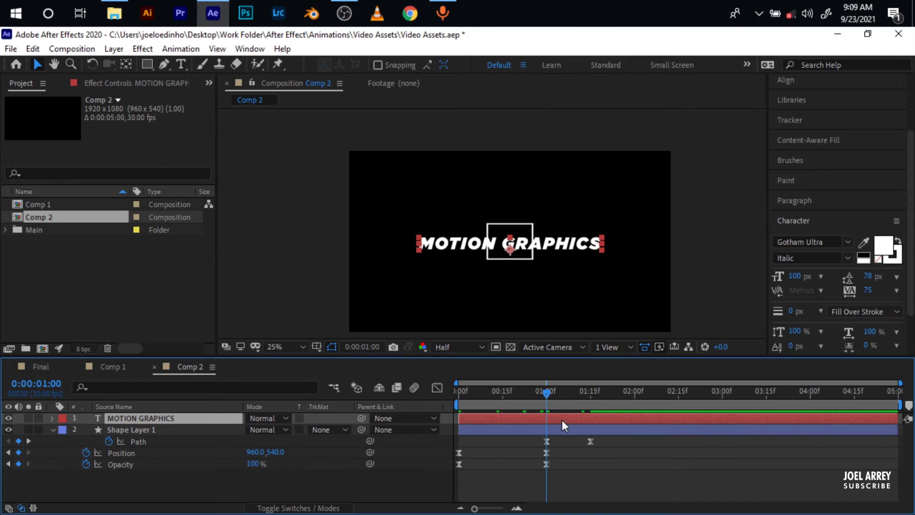
mouse_move(548, 391)
left_mouse_down()
mouse_move(604, 389)
mouse_move(555, 404)
left_mouse_up()
key("alt+bracketleft")
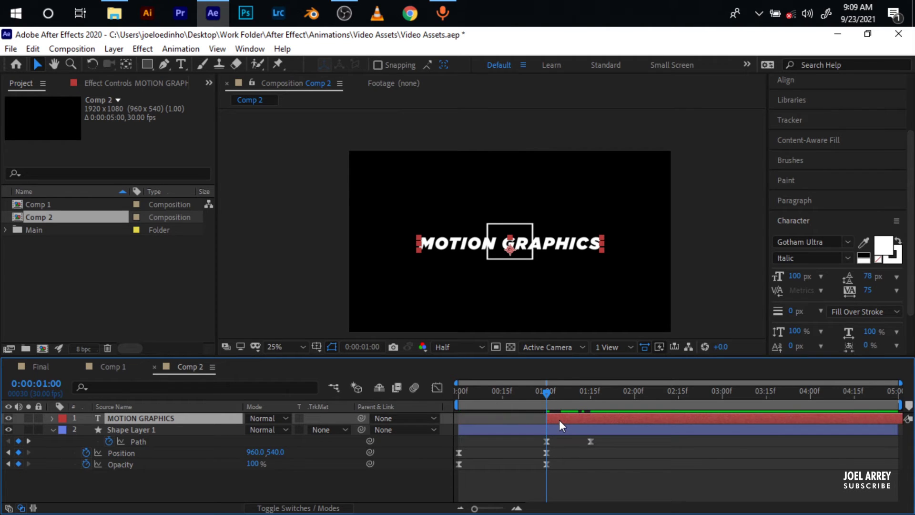
Step: Duplicate Shape Layer 1 and move the copy to start at 0:00:01:00
left_click(562, 430)
key("ctrl+d")
key("bracketleft")
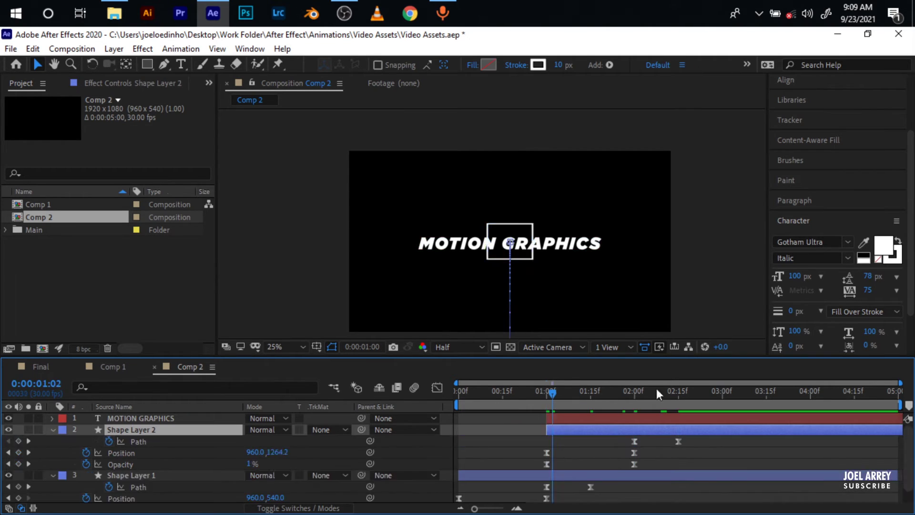
Step: Remove the Position and Opacity keyframes from Shape Layer 2 and shift its Path keyframes to start at 0:00:01:00
left_click_drag(656, 388, 675, 390)
left_click(84, 465)
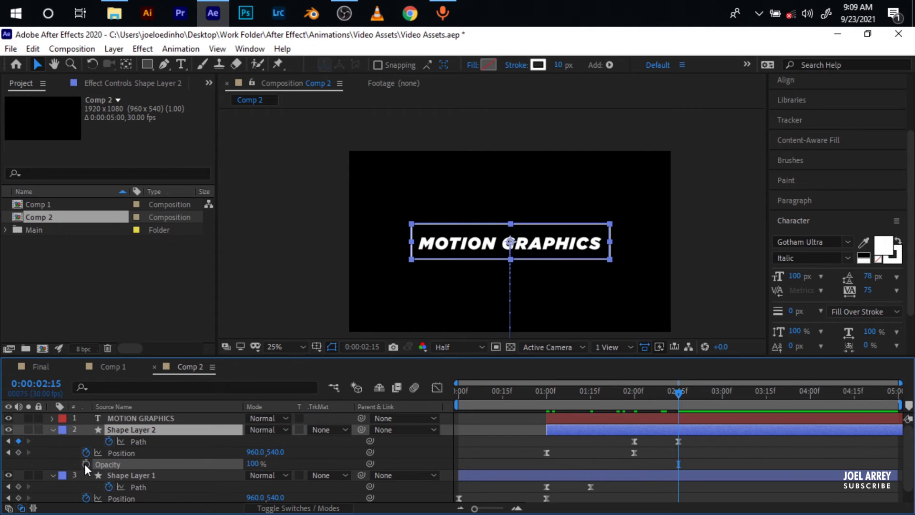
left_click(86, 452)
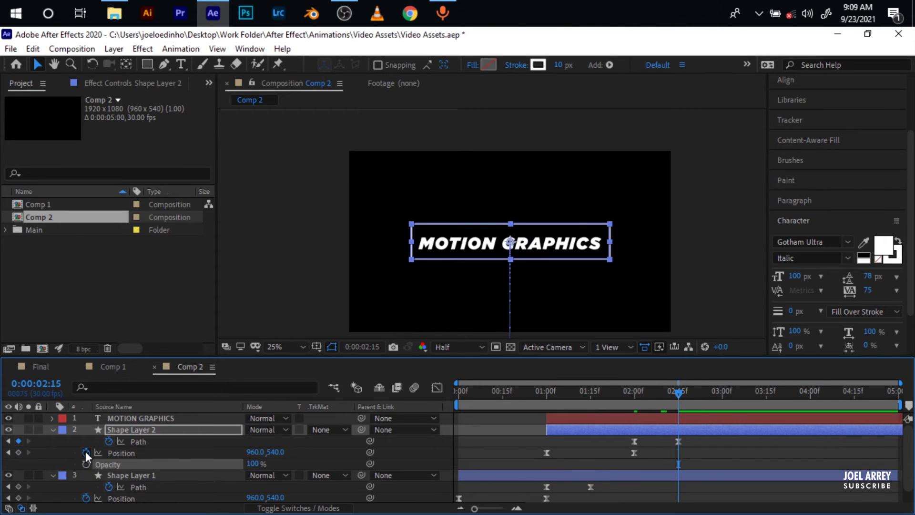
left_click_drag(694, 445, 550, 442)
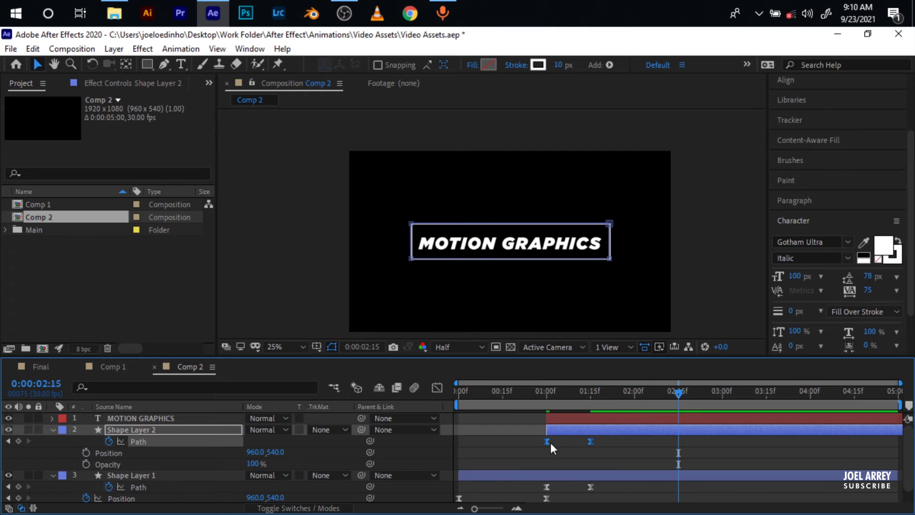
Step: Set Shape Layer 2's stroke to None and its fill to solid white, and place it above the text layer
left_click_drag(588, 393, 547, 395)
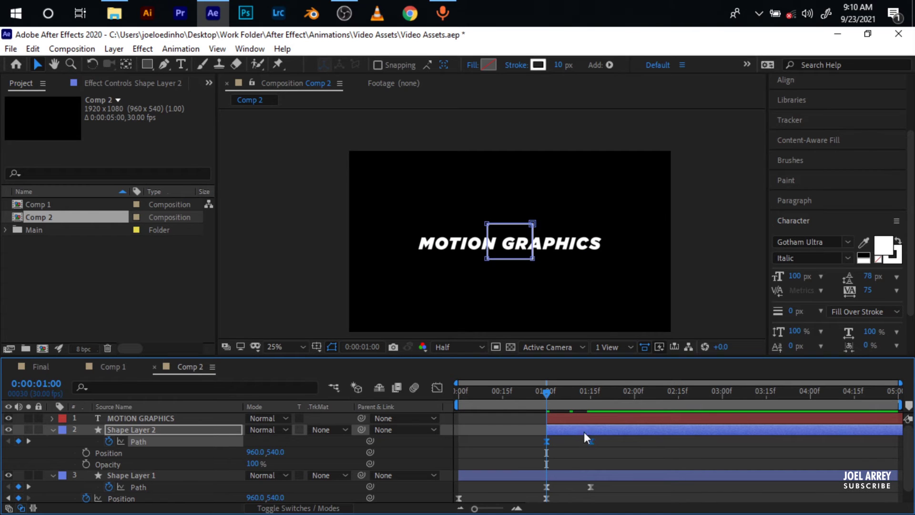
left_click(518, 65)
left_click(390, 239)
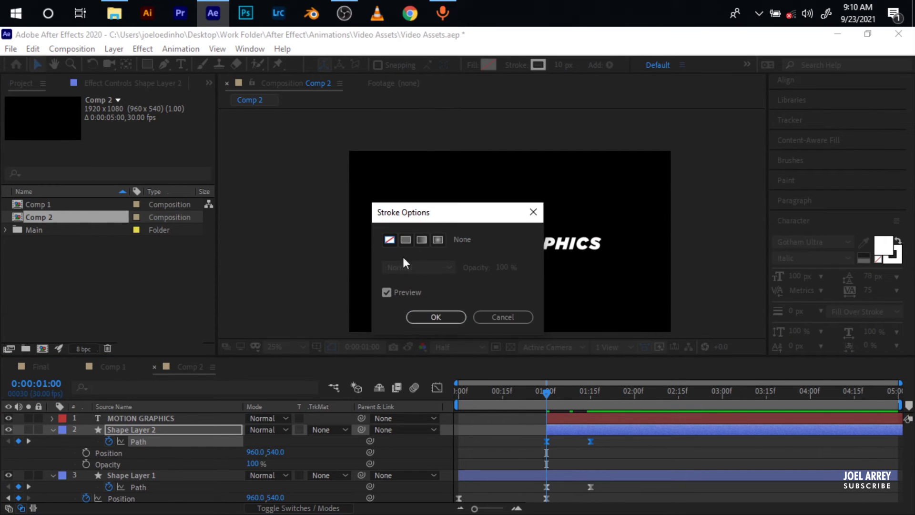
left_click(439, 318)
left_click(473, 64)
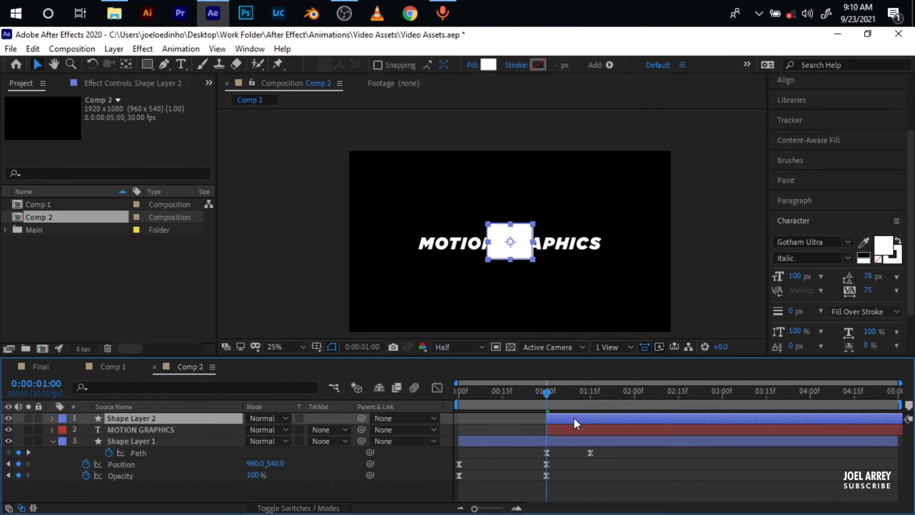
Step: Set the MOTION GRAPHICS text's track matte to Alpha Matte "Shape Layer 2" and check it at 0:00:01:15
left_click(556, 431)
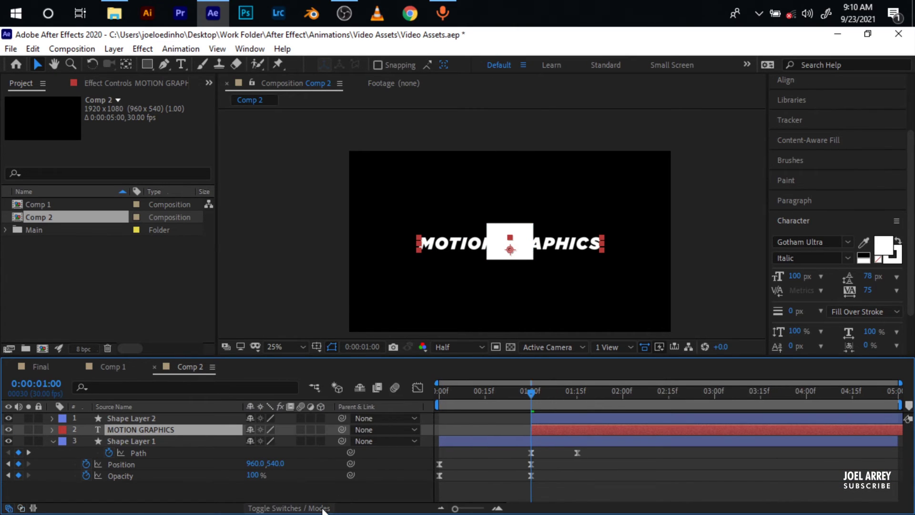
left_click(320, 429)
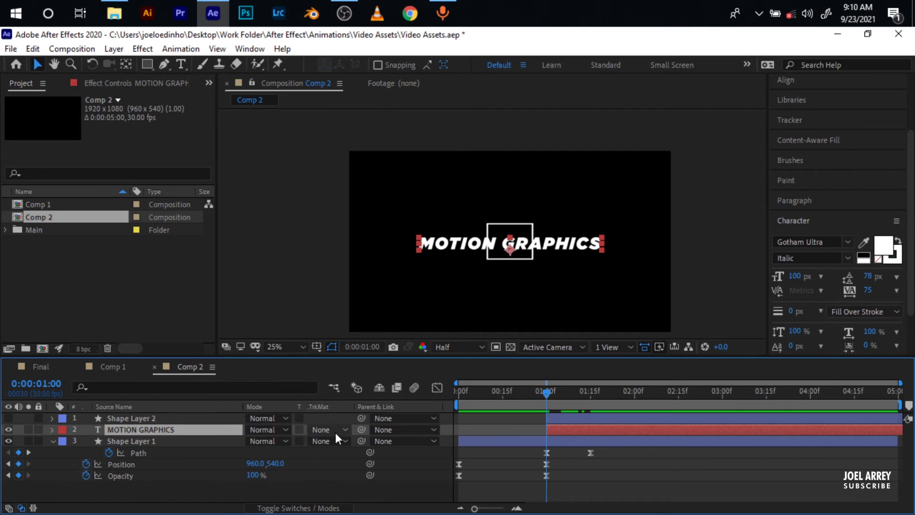
left_click(336, 433)
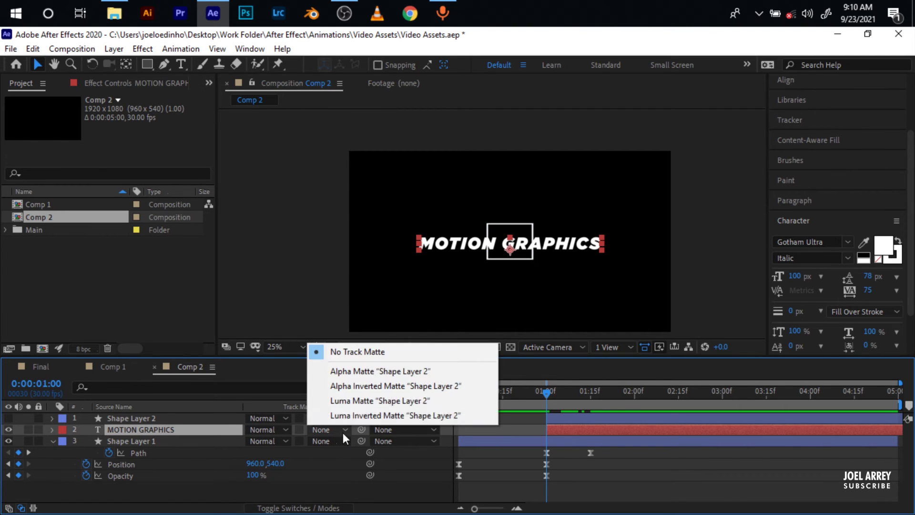
left_click(375, 371)
left_click(591, 394)
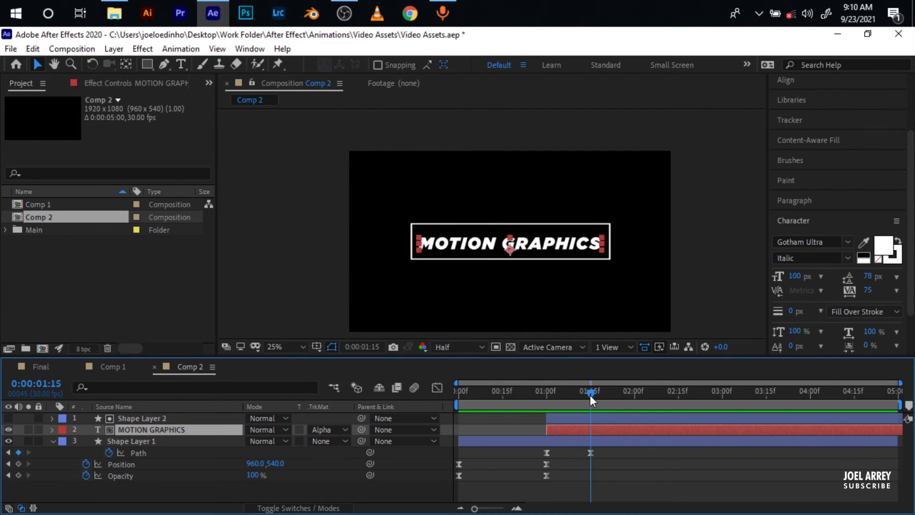
Step: Add a Path keyframe to Shape Layer 1 at 0:00:02:00, narrowing the rectangle and extending it downward
left_click(616, 416)
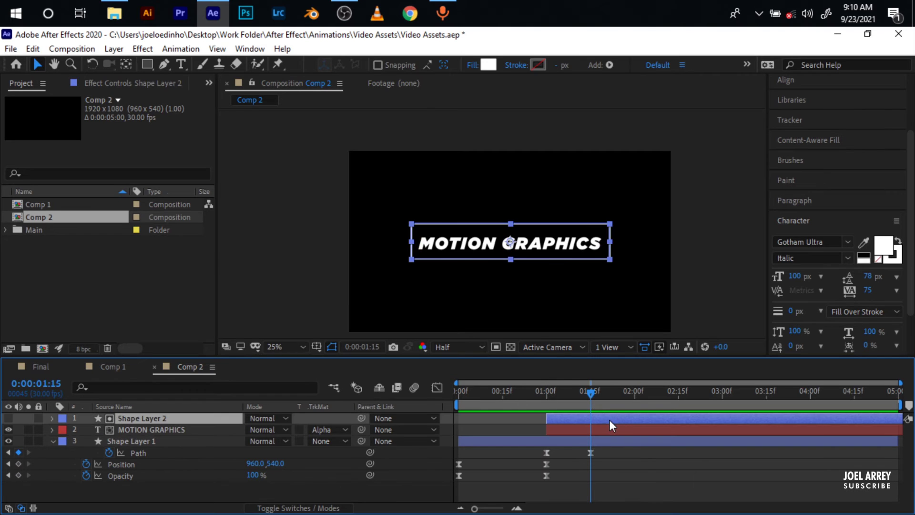
left_click(600, 442)
left_click(642, 391)
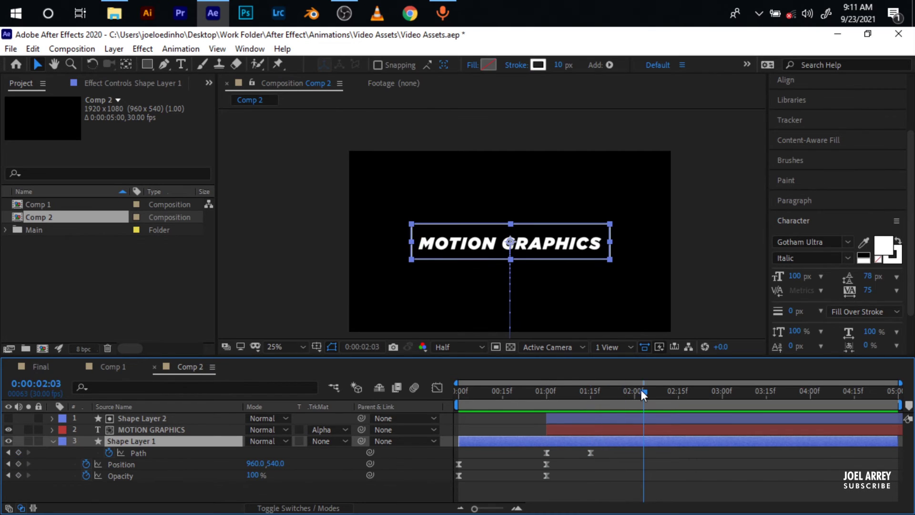
left_click_drag(641, 389, 633, 392)
left_click(19, 452)
double_click(610, 223)
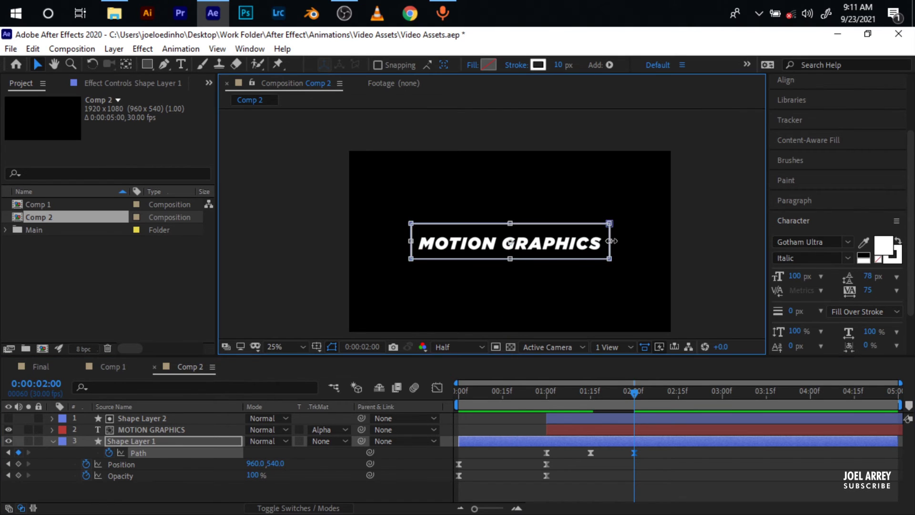
left_click_drag(610, 241, 573, 242)
left_click_drag(411, 241, 440, 241)
left_click_drag(506, 258, 506, 298)
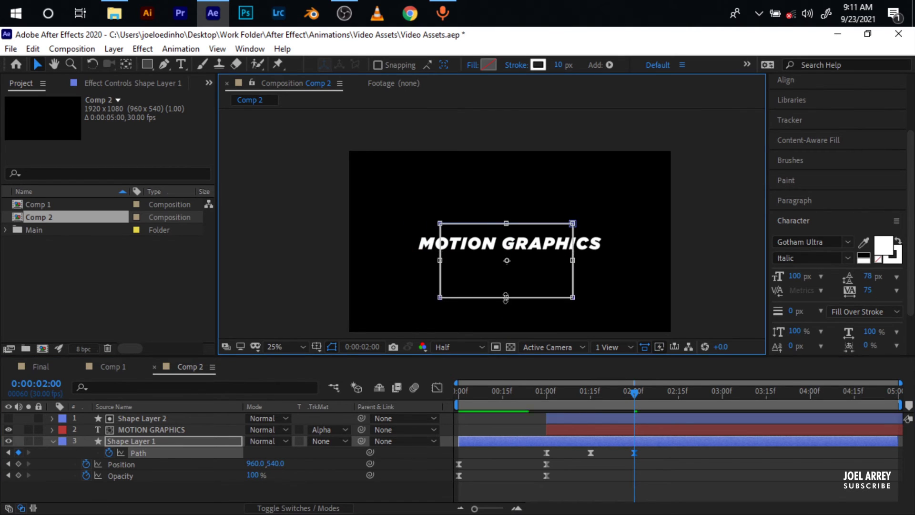
Step: Duplicate the MOTION GRAPHICS text layer twice and move both copies to start at 0:00:01:15
left_click(646, 429)
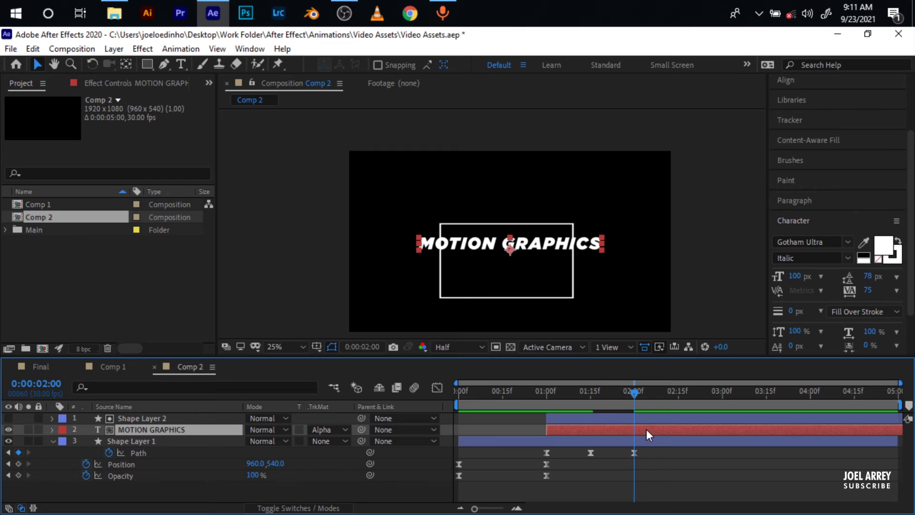
key("ctrl+d")
key("ctrl+d")
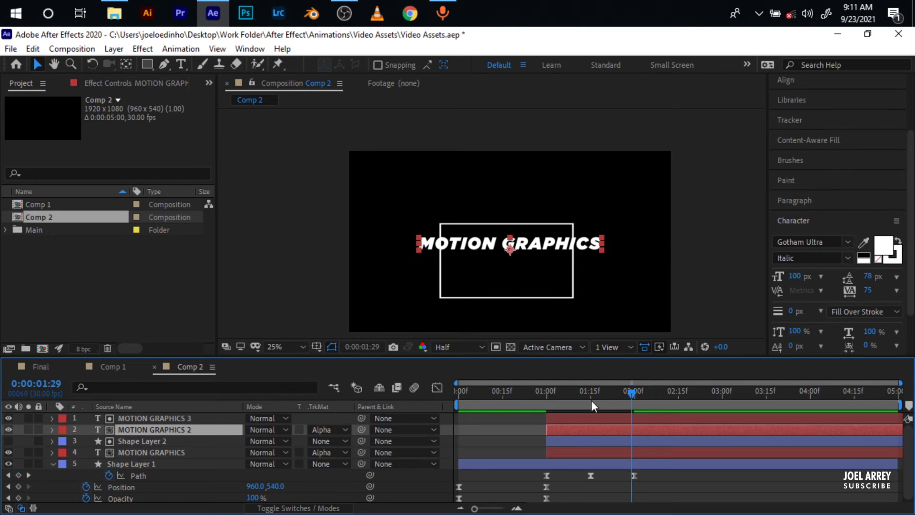
left_click(591, 399)
left_click(605, 417, "shift")
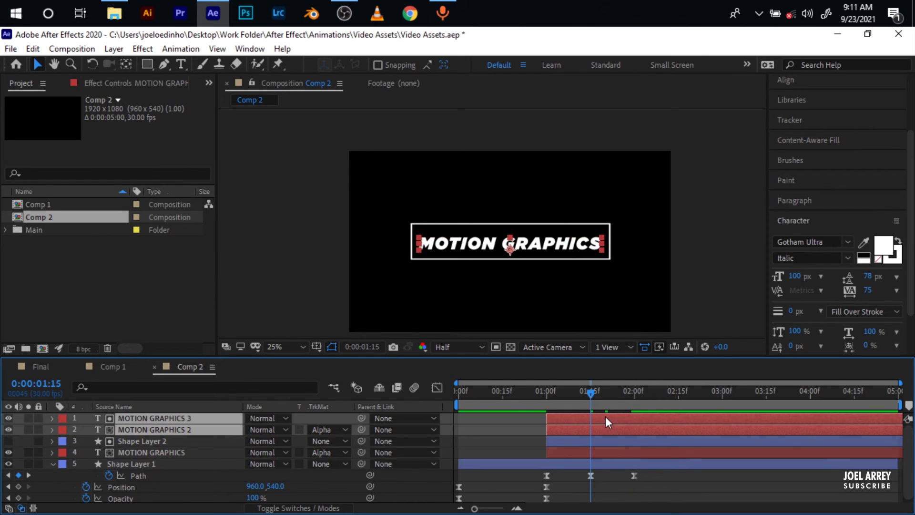
key("[")
Step: Change the MOTION GRAPHICS 2 text to "MOTION" with a red fill and set it to No Track Matte
left_click(613, 432)
key("ctrl+t")
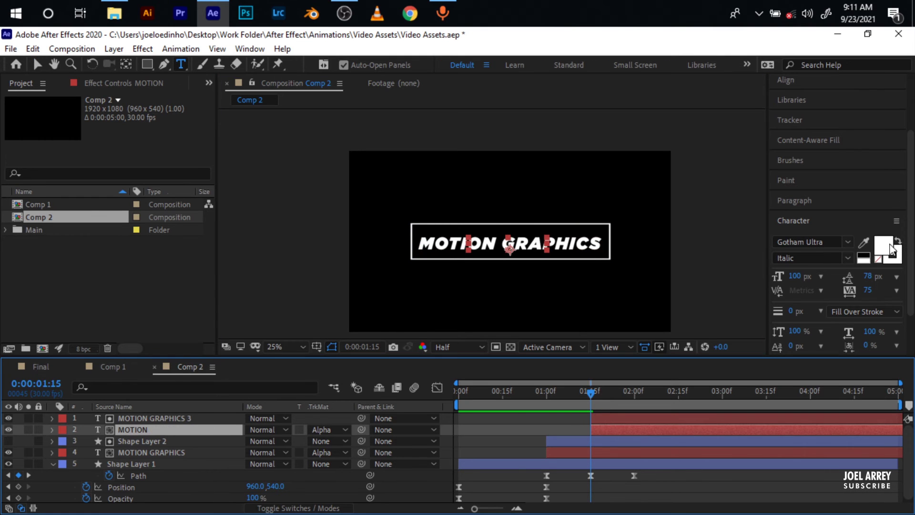
left_click(886, 247)
left_click(178, 265)
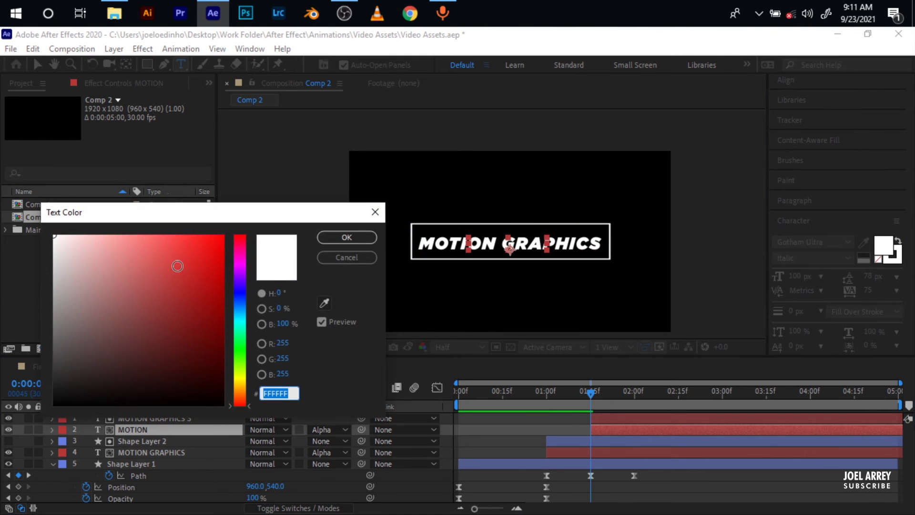
left_click(348, 243)
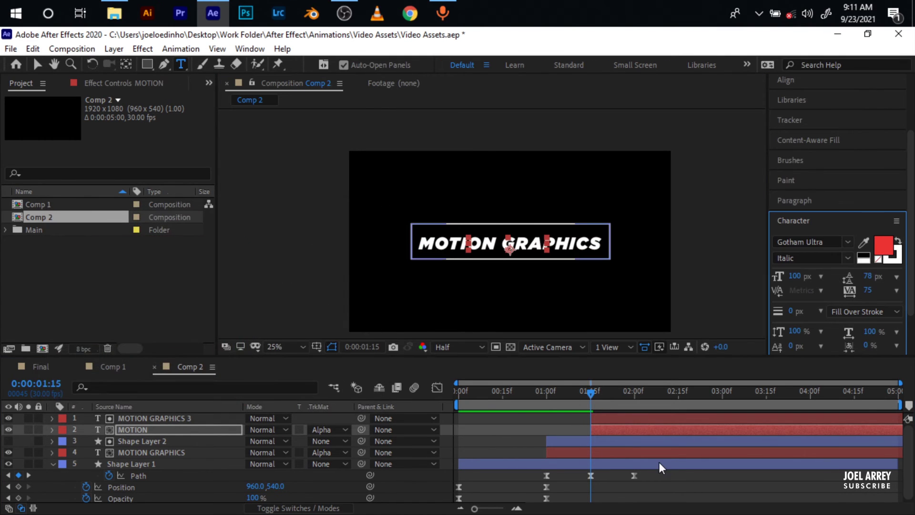
left_click(330, 430)
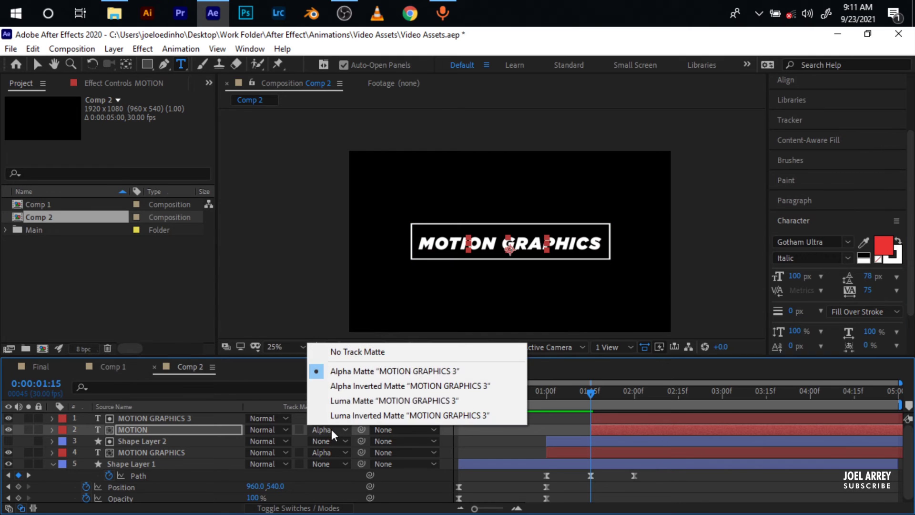
left_click(350, 348)
Step: Align the red MOTION text over the matching white word and delete the spare MOTION GRAPHICS 3 layer
left_click(616, 418)
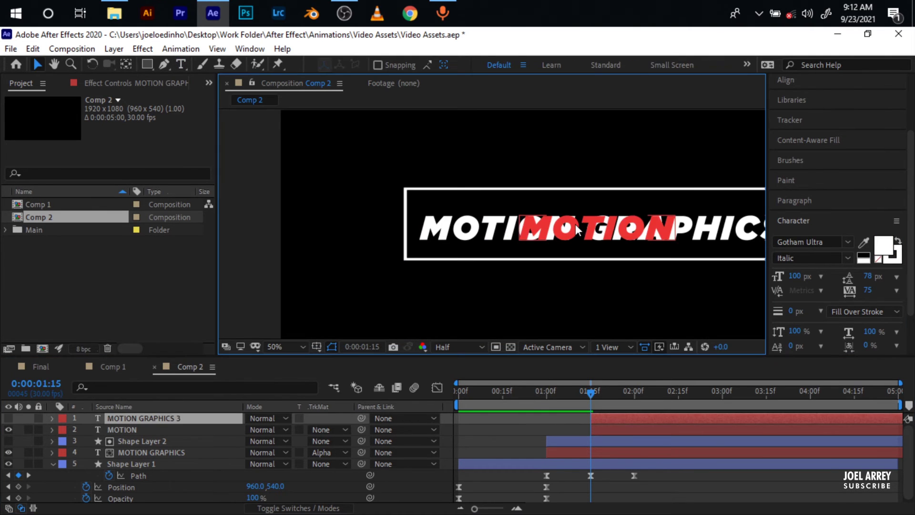
left_click_drag(577, 231, 476, 234)
left_click(622, 420)
key("Delete")
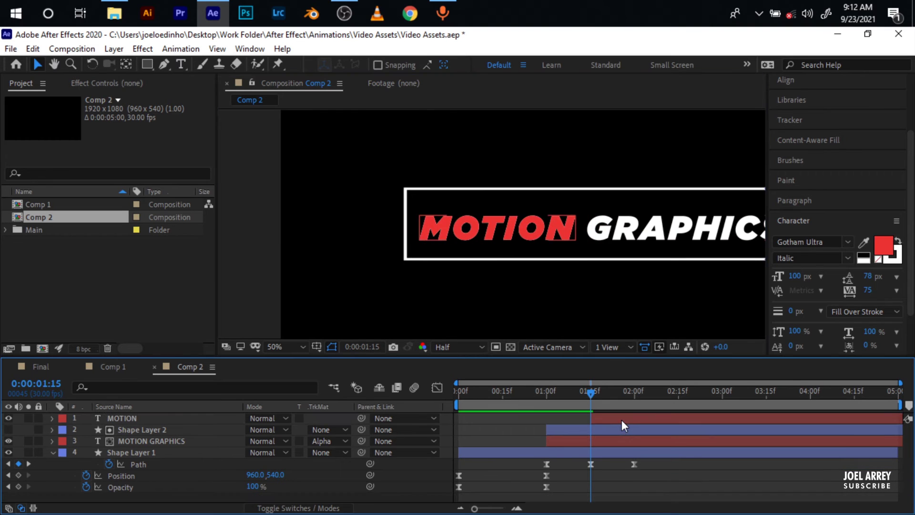
Step: Duplicate the red MOTION layer, retype the copy as "GRAPHICS" and place it over the matching white word
left_click(621, 419)
key("ctrl+d")
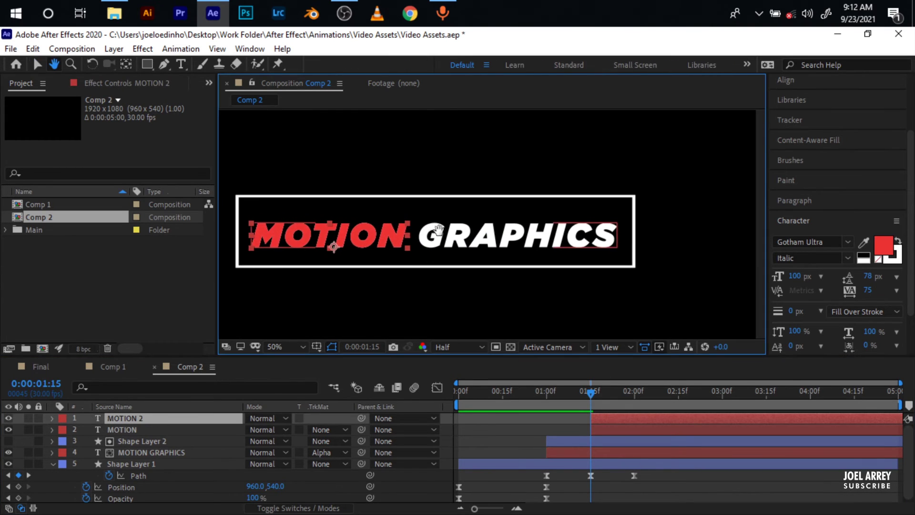
left_click_drag(390, 246, 570, 246)
key("ctrl+t")
double_click(504, 236)
type("GRAPHICS")
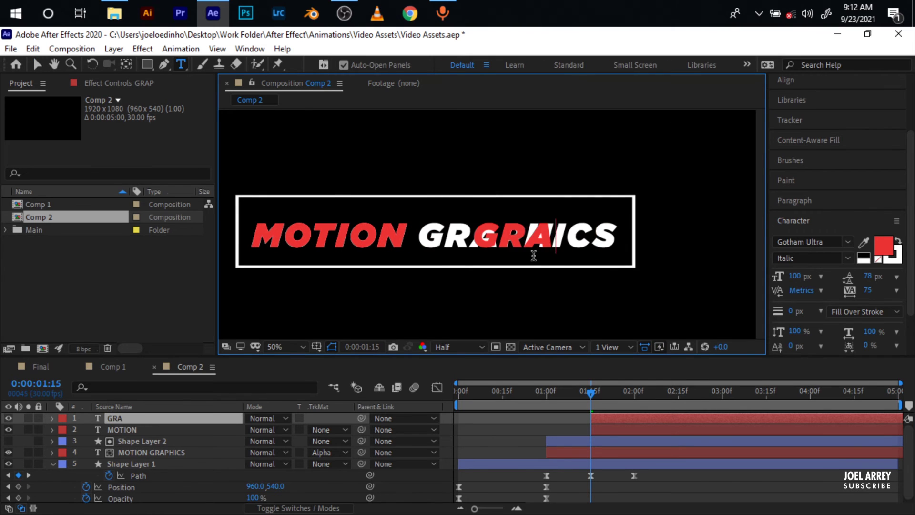
left_click(36, 63)
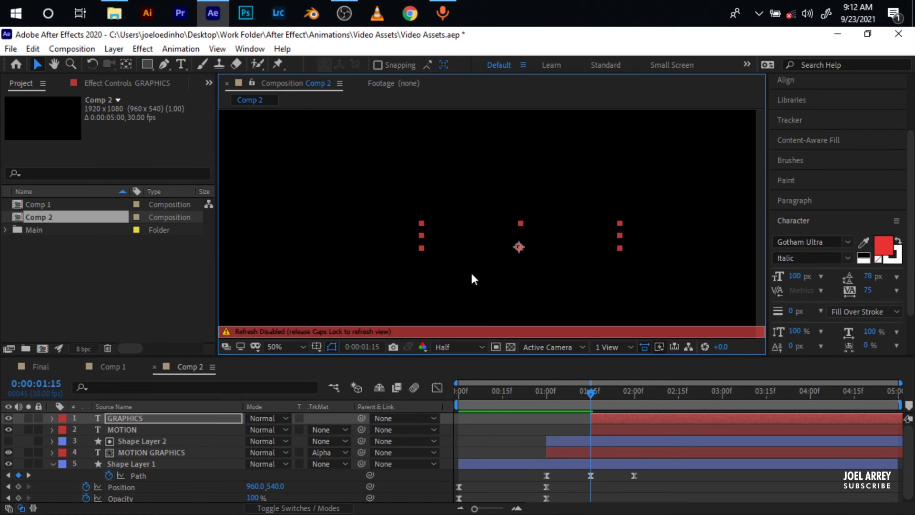
Step: Trim Shape Layer 2 and the white MOTION GRAPHICS text to end at 0:00:01:15, and select the red MOTION layer
left_click(642, 442)
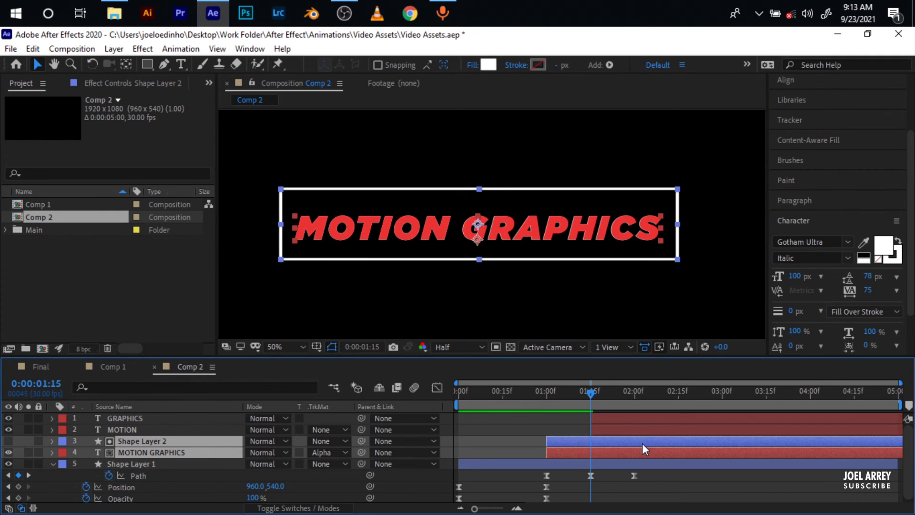
key("alt+bracketright")
left_click(610, 418)
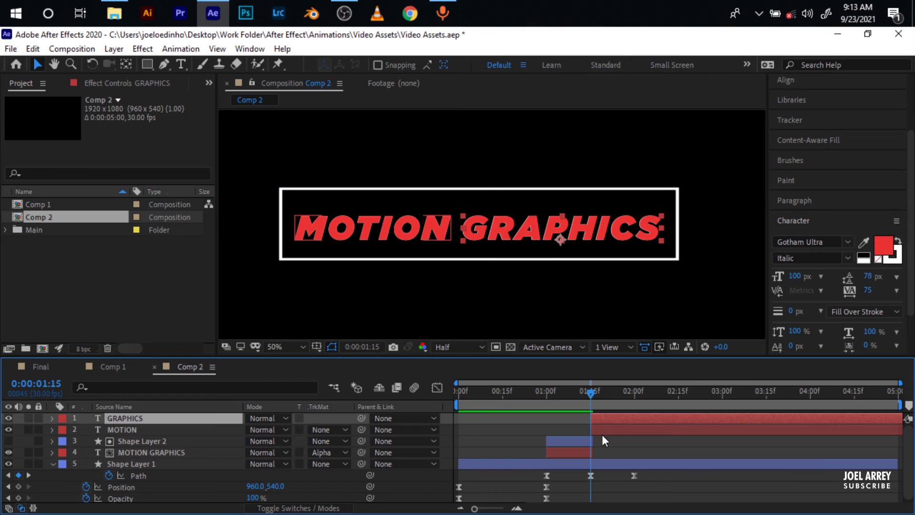
left_click(602, 431, "shift")
left_click(658, 447)
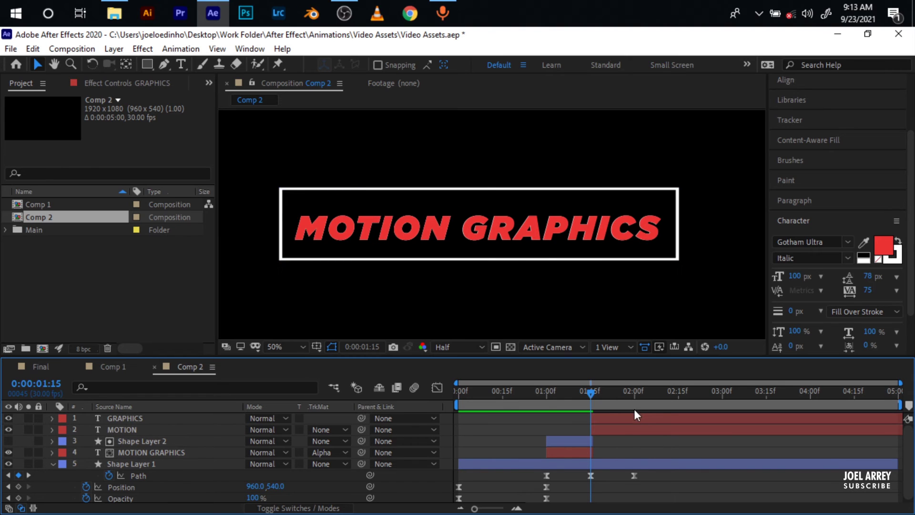
left_click(623, 418)
left_click(611, 428)
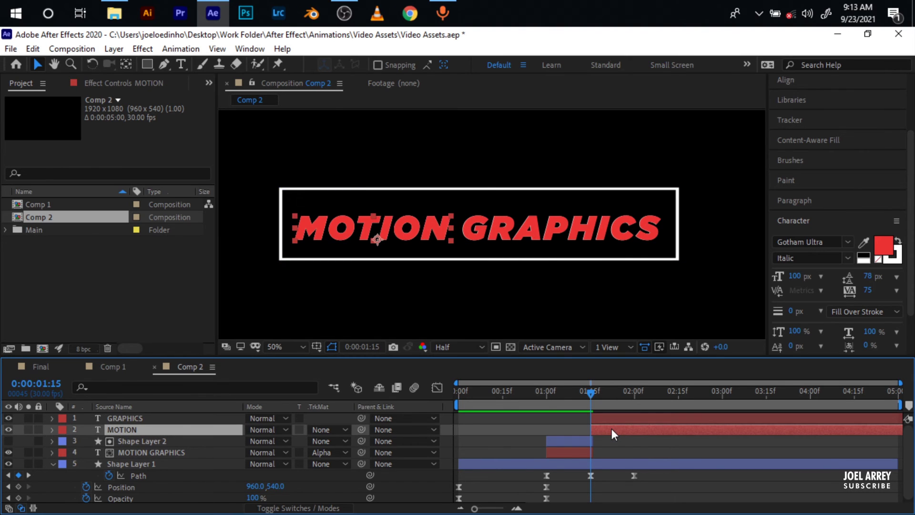
Step: Change the fill color of the MOTION text to orange
left_click(884, 245)
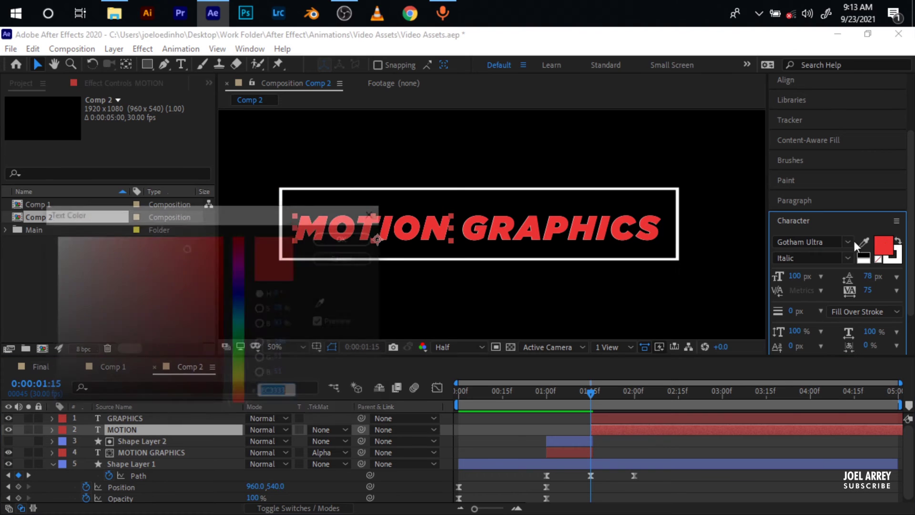
left_click(240, 387)
key("Return")
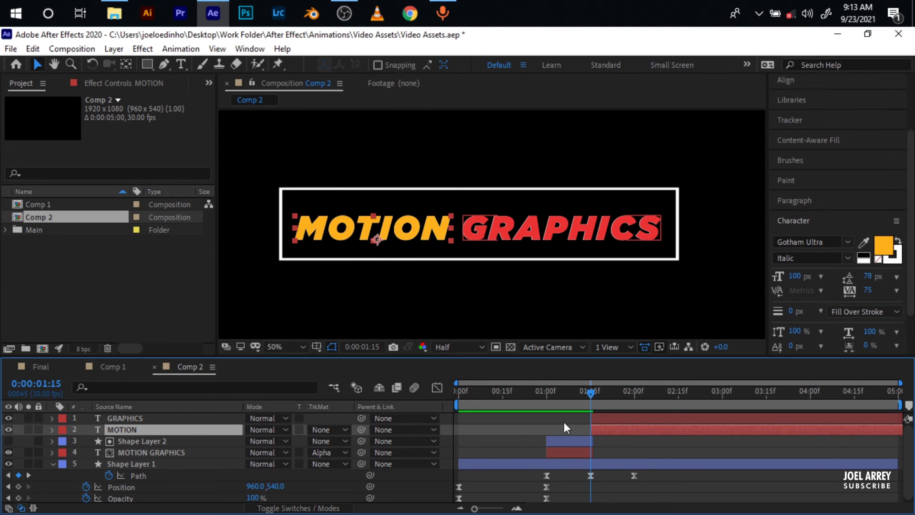
Step: Animate Position from 0:00:01:15 to 0:00:02:00 so MOTION moves into the rectangle's upper part and GRAPHICS sits below it
key("p")
left_click(85, 441)
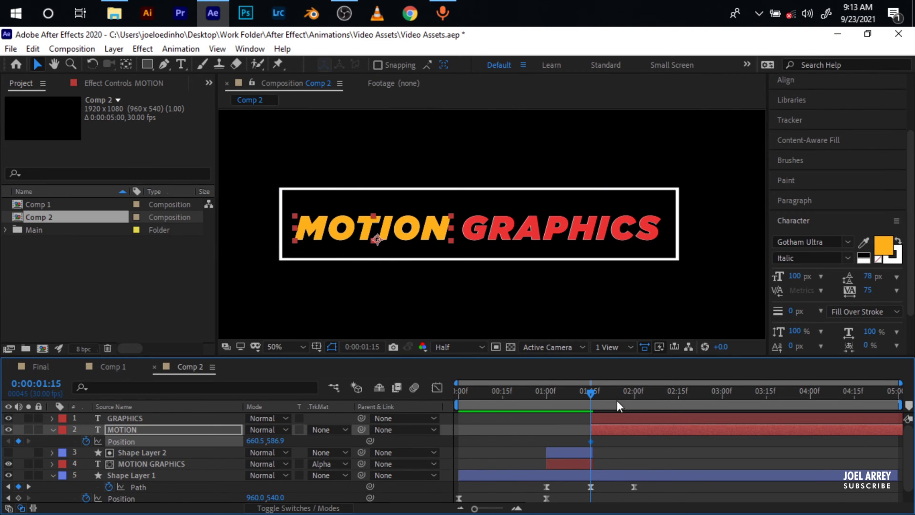
left_click(634, 394)
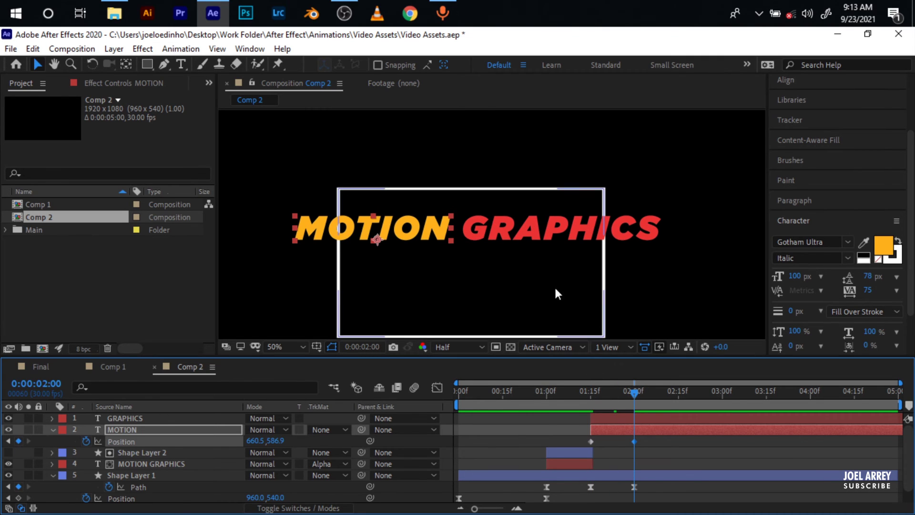
left_click_drag(439, 228, 520, 216)
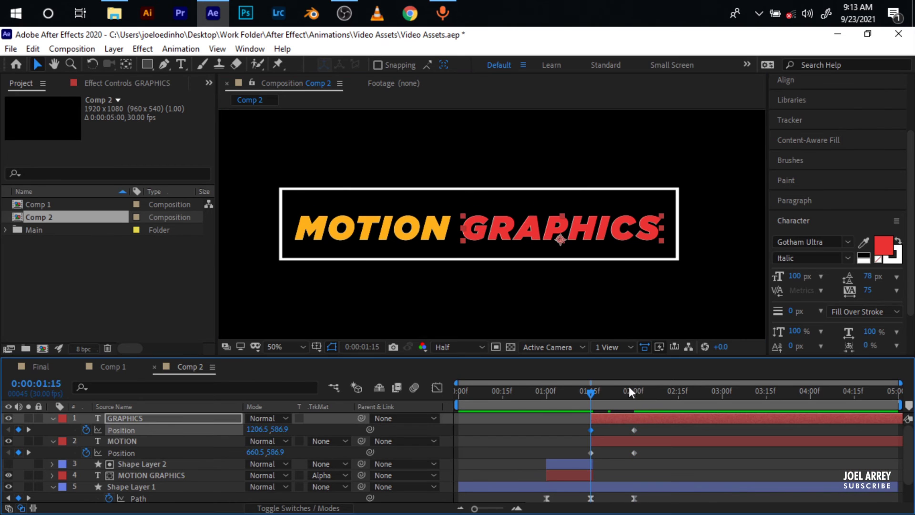
left_click_drag(589, 397, 634, 402)
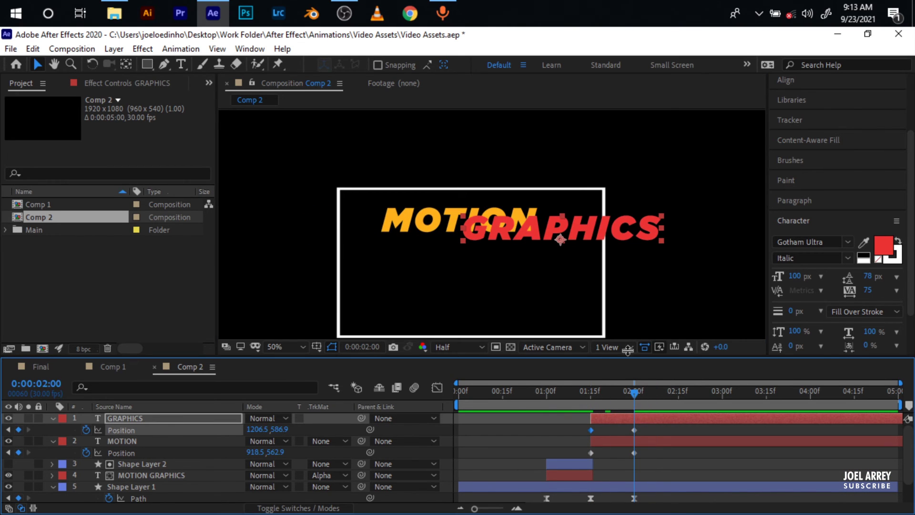
left_click_drag(599, 233, 518, 277)
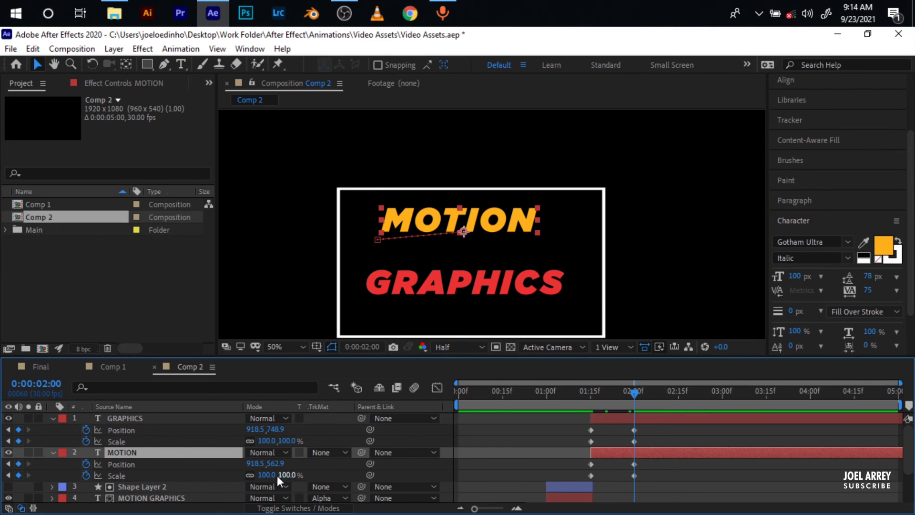
Step: At 0:00:02:00, scale MOTION to 163% and reposition it to span the rectangle's width above GRAPHICS
left_click_drag(267, 475, 302, 475)
left_click_drag(450, 206, 466, 210)
left_click_drag(267, 475, 275, 475)
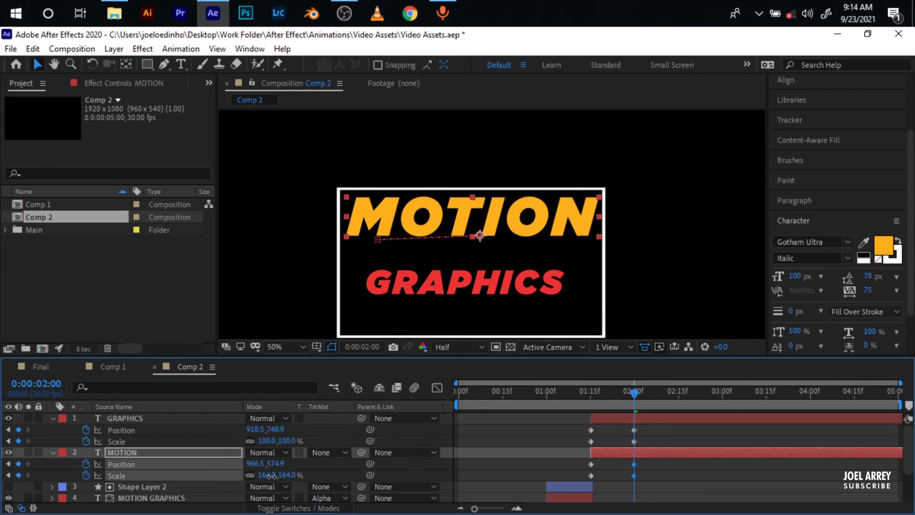
left_click_drag(547, 218, 547, 234)
Step: Easy-ease the Position and Scale keyframes of both words and skew their speed curves toward a fast start
left_click_drag(574, 428, 648, 478)
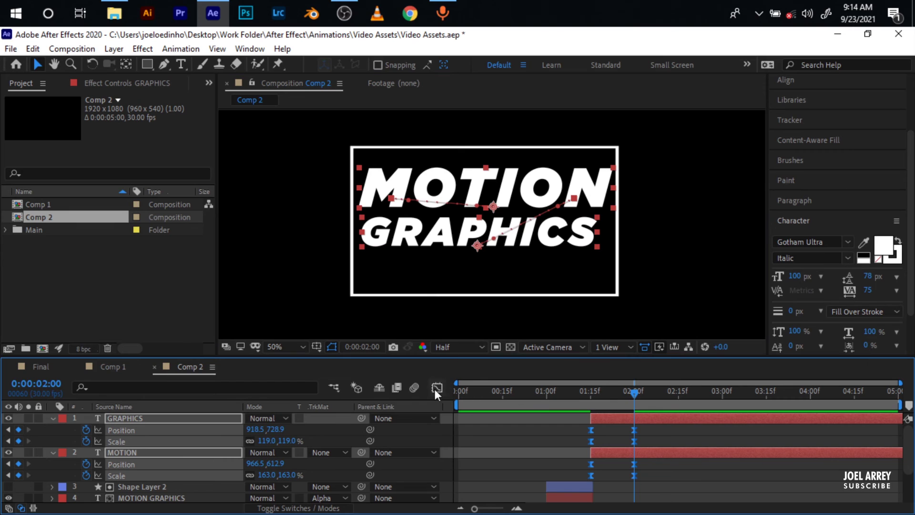
left_click(436, 388)
left_click_drag(641, 471, 604, 477)
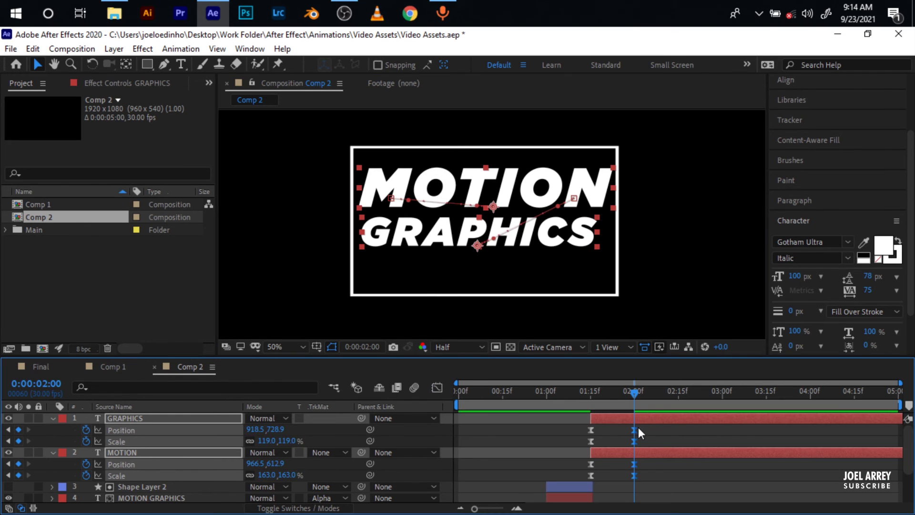
Step: At 0:00:02:00, resize the Shape Layer 1 path to frame the stacked MOTION and GRAPHICS words closely
scroll(647, 446, "down", 3)
left_click(653, 462)
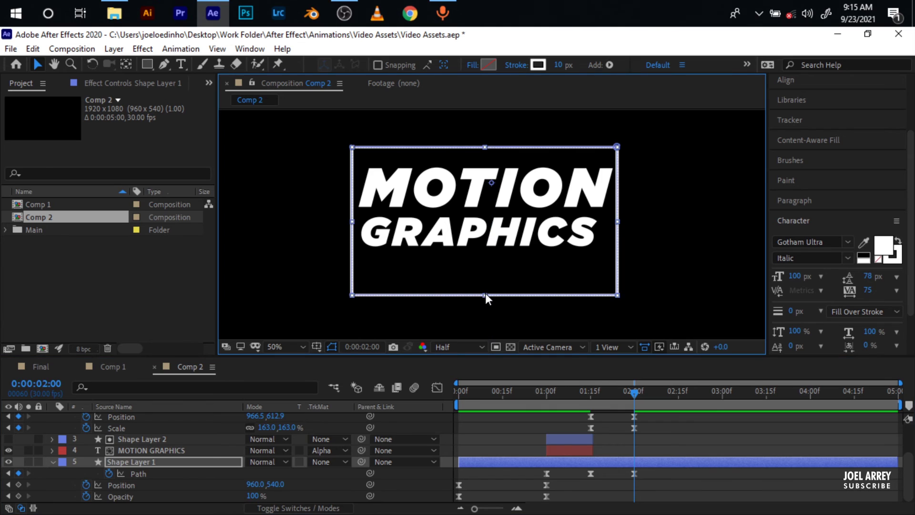
left_click(155, 474)
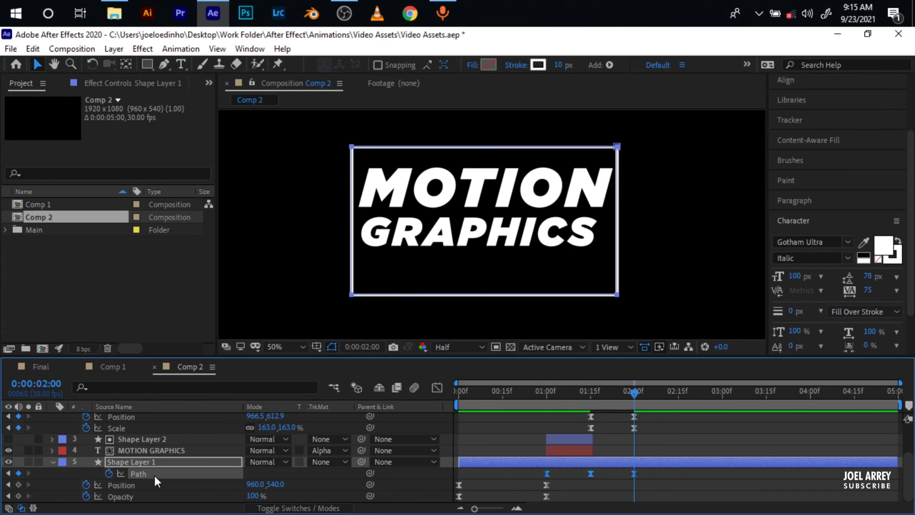
double_click(353, 295)
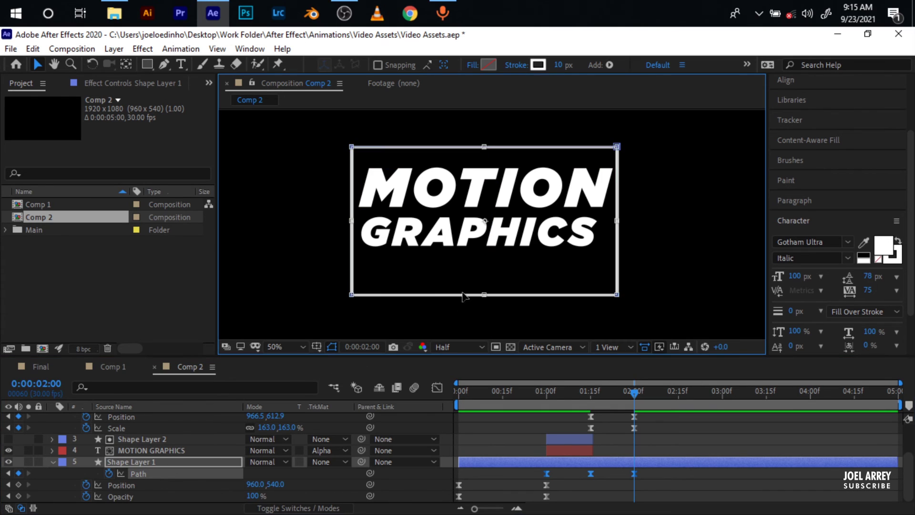
left_click_drag(484, 295, 485, 258)
left_click_drag(484, 147, 484, 151)
left_click_drag(352, 204, 350, 204)
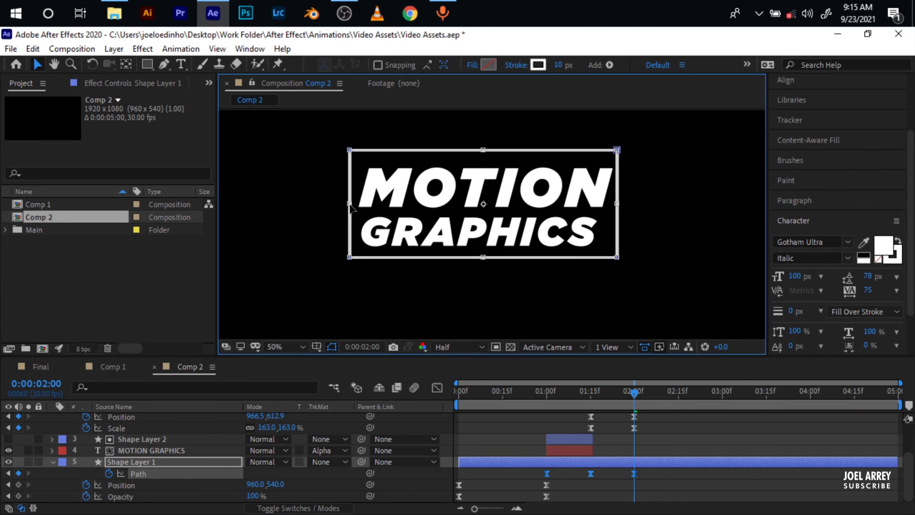
Step: Preview the stacking animation from 0:00:01:04
left_click(639, 419)
scroll(640, 420, "up", 2)
left_click(558, 395)
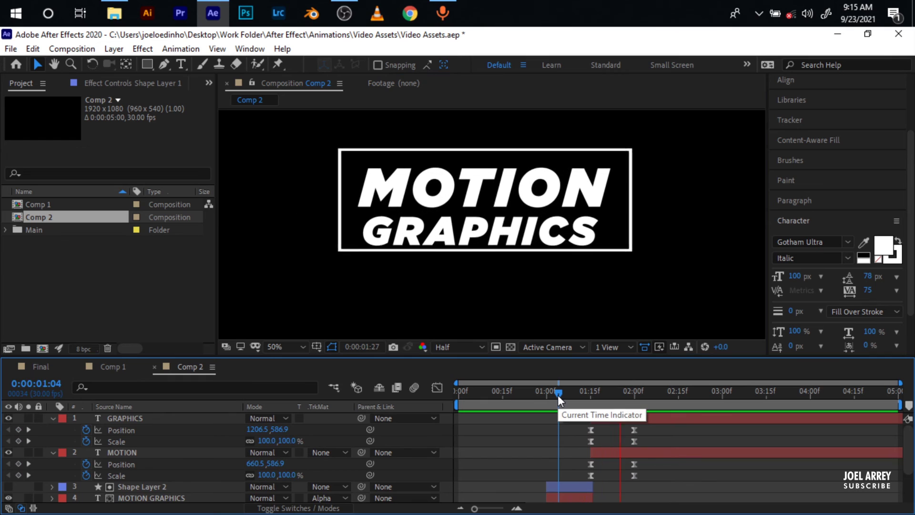
Step: Raise the incoming influence of Shape Layer 1's Path keyframe at 0:00:02:00 to 100% and preview the motion from 0:00:01:15
left_click_drag(558, 395, 592, 395)
scroll(623, 451, "down", 4)
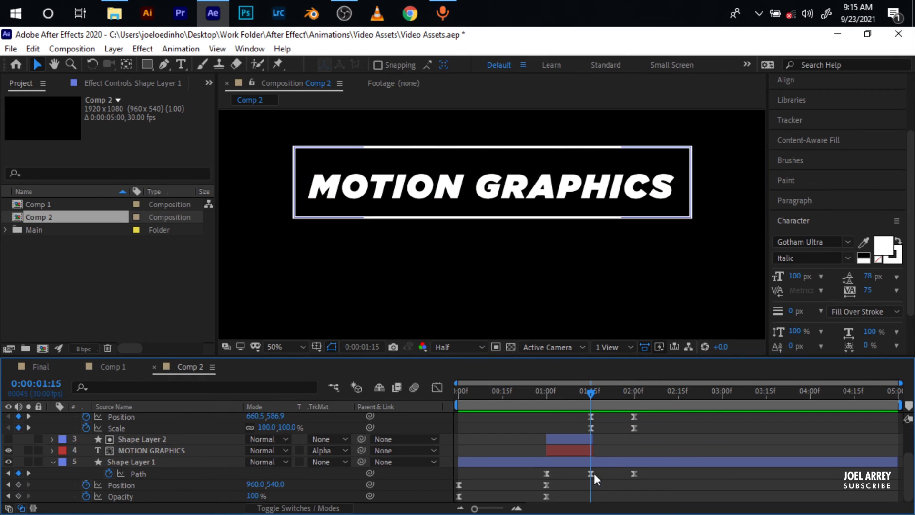
left_click(606, 474)
left_click(429, 388)
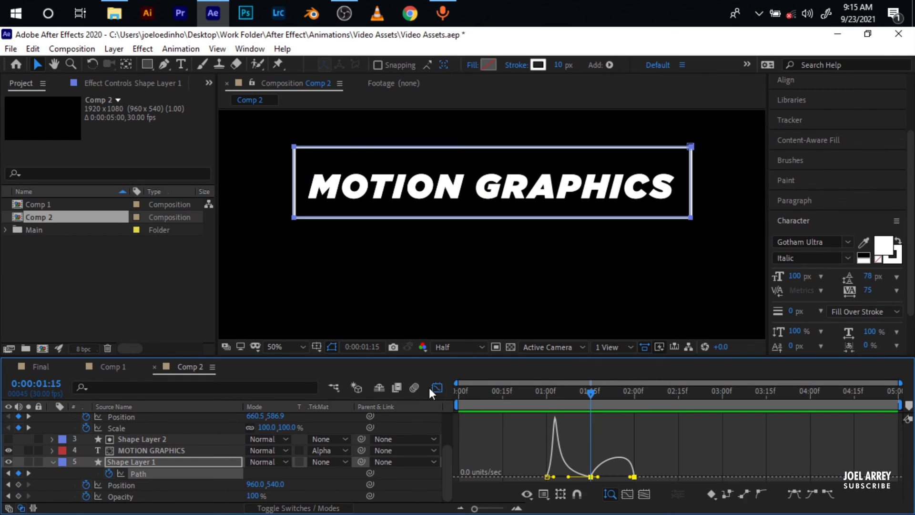
left_click(636, 476)
left_click_drag(630, 477, 587, 476)
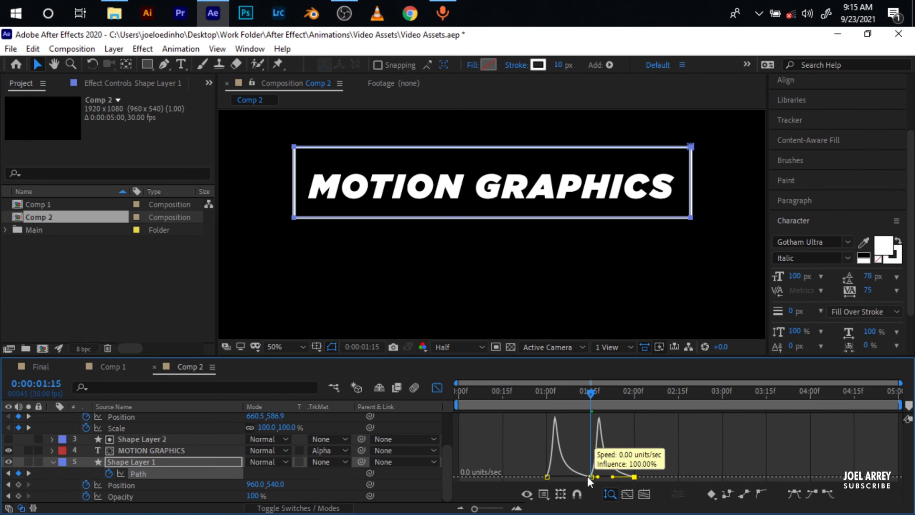
left_click(431, 388)
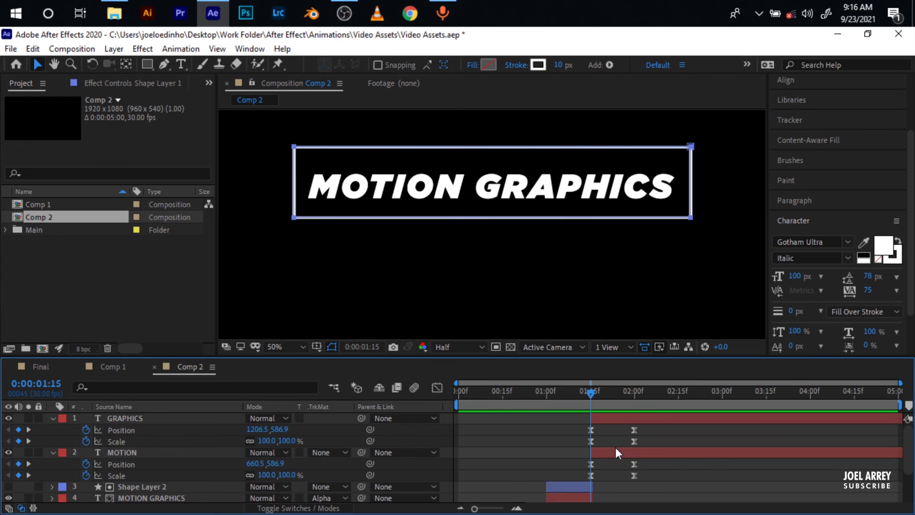
key("space")
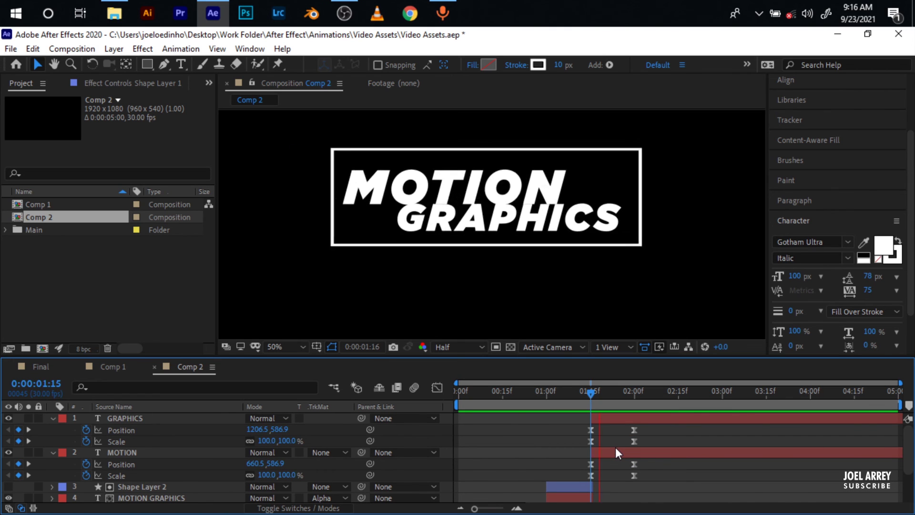
key("space")
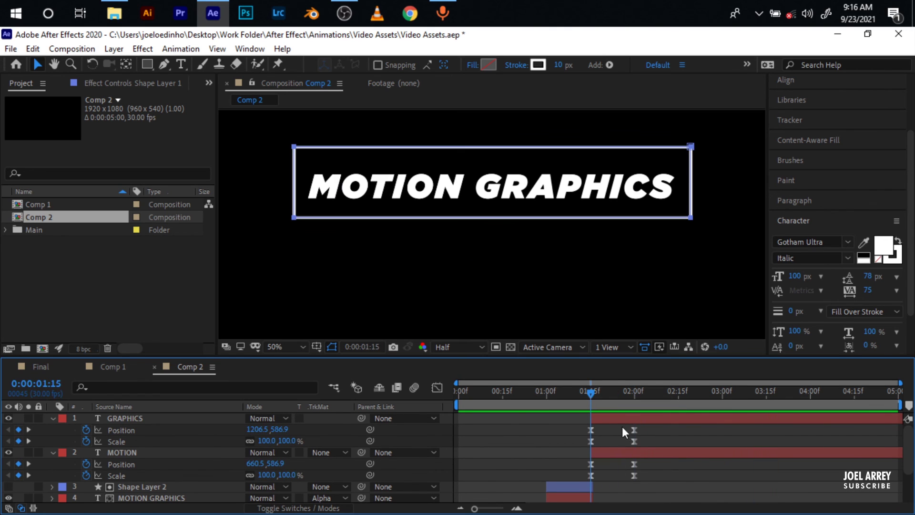
Step: Add an RGB Fill Color text animator to the MOTION layer and enable its keyframing at 0:00:01:15
left_click(613, 421)
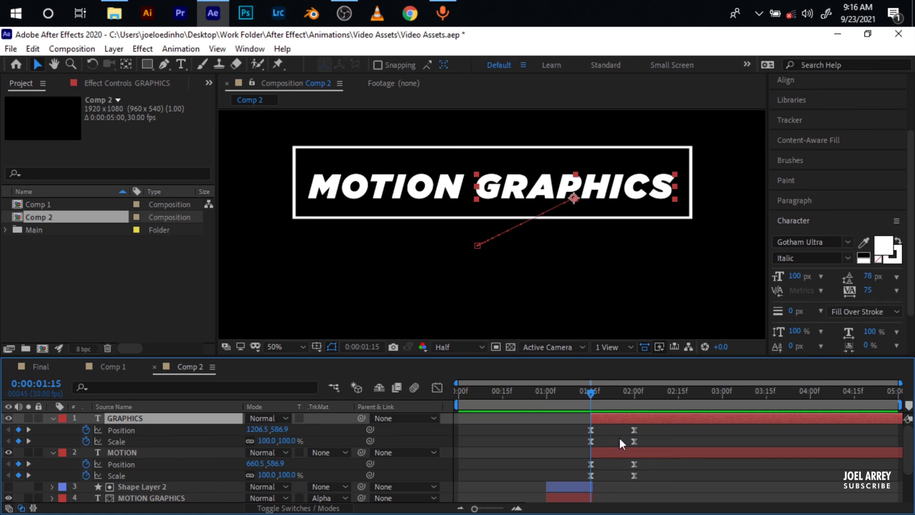
left_click(615, 453)
left_click(53, 453)
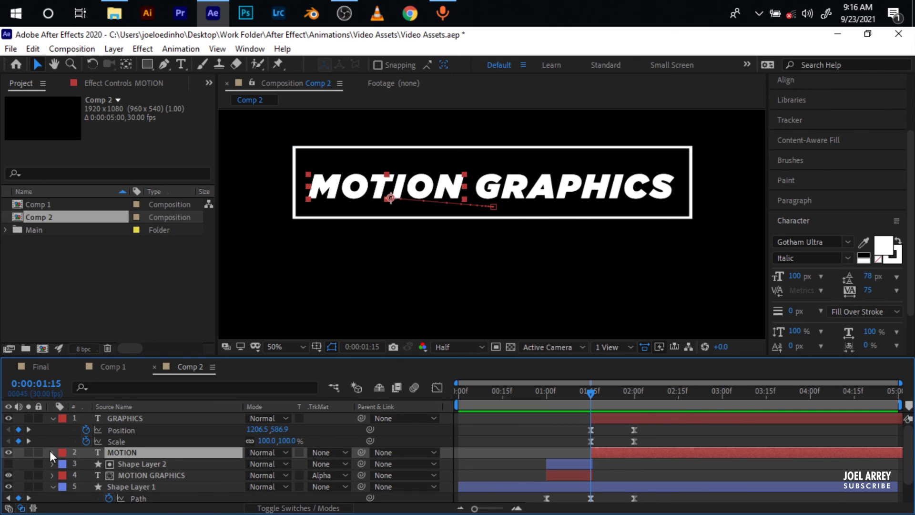
left_click(50, 451)
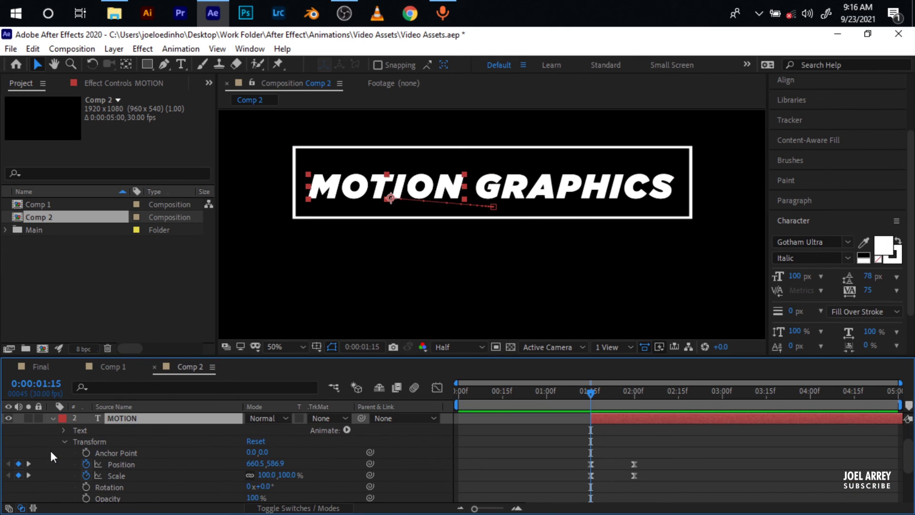
left_click(347, 430)
left_click(522, 285)
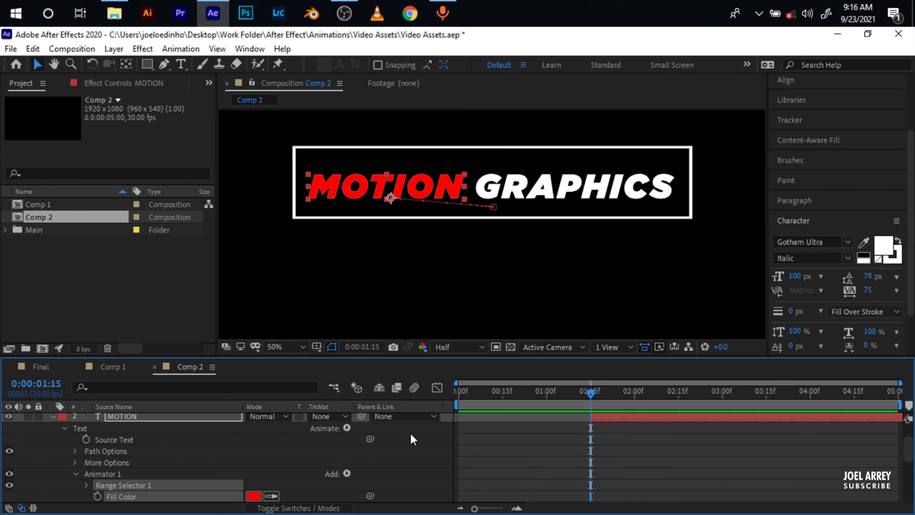
left_click(97, 496)
Step: Add a Fill Color keyframe for MOTION at 0:00:02:00 and set it to yellow FFF000
left_click(631, 390)
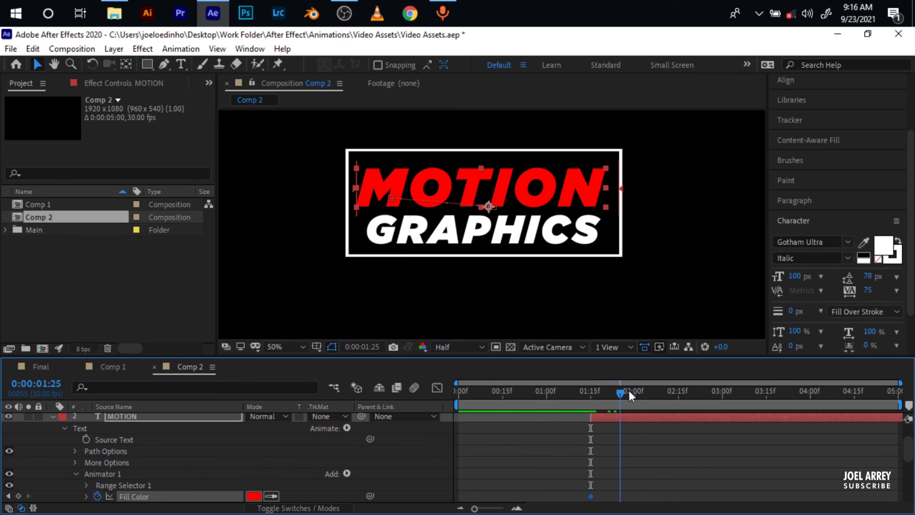
left_click(18, 497)
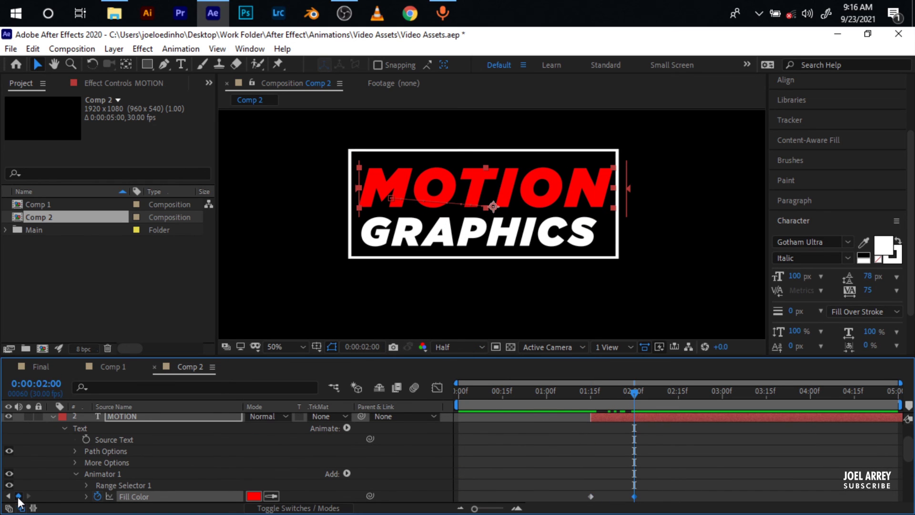
left_click(254, 496)
type("FFF000")
key("Return")
Step: Set MOTION's Fill Color keyframe at 0:00:01:15 to white FFFFFF
left_click_drag(637, 389, 581, 408)
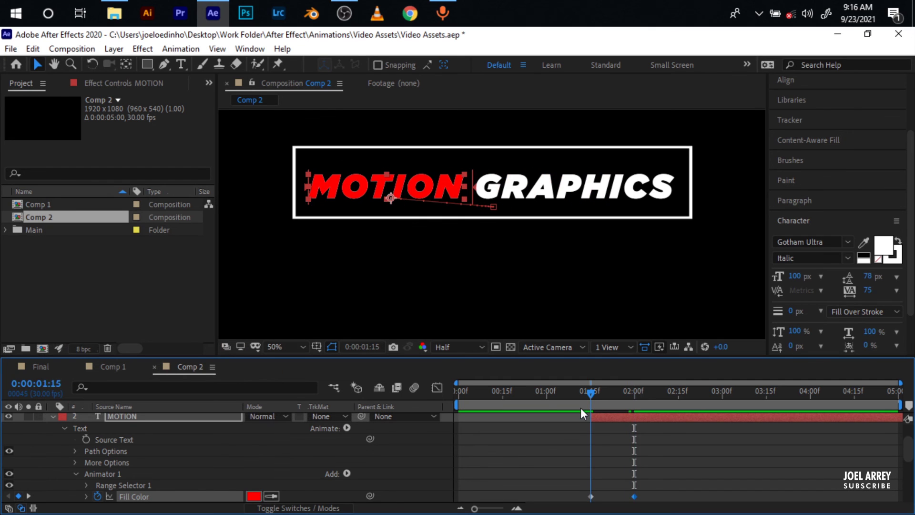
left_click(254, 496)
type("FFFFFF")
left_click(352, 239)
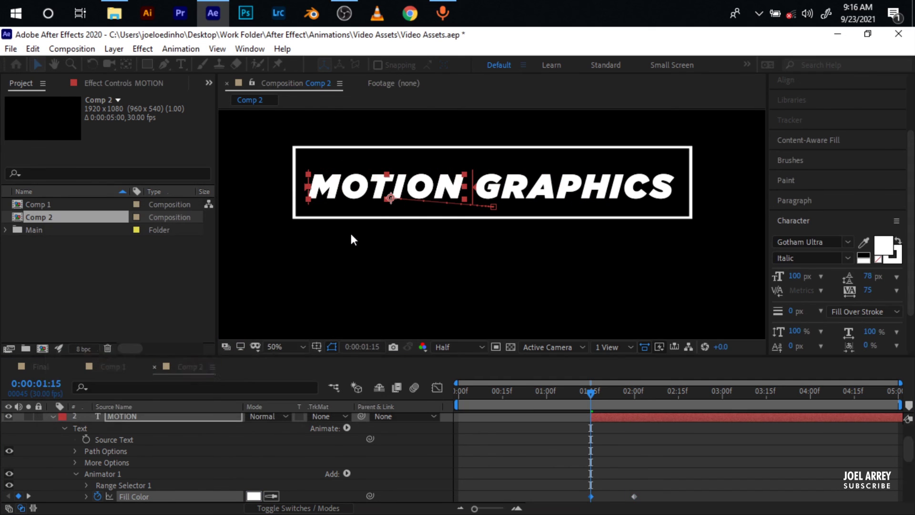
Step: Easy-ease both Fill Color keyframes and stretch the last one's incoming influence so the color changes fast at first
left_click_drag(568, 485, 669, 496)
key("F9")
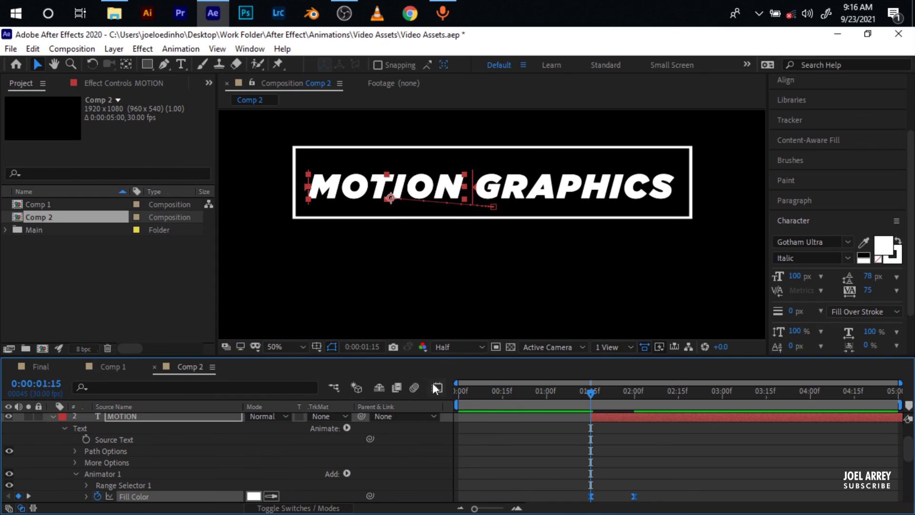
left_click(435, 387)
left_click(634, 476)
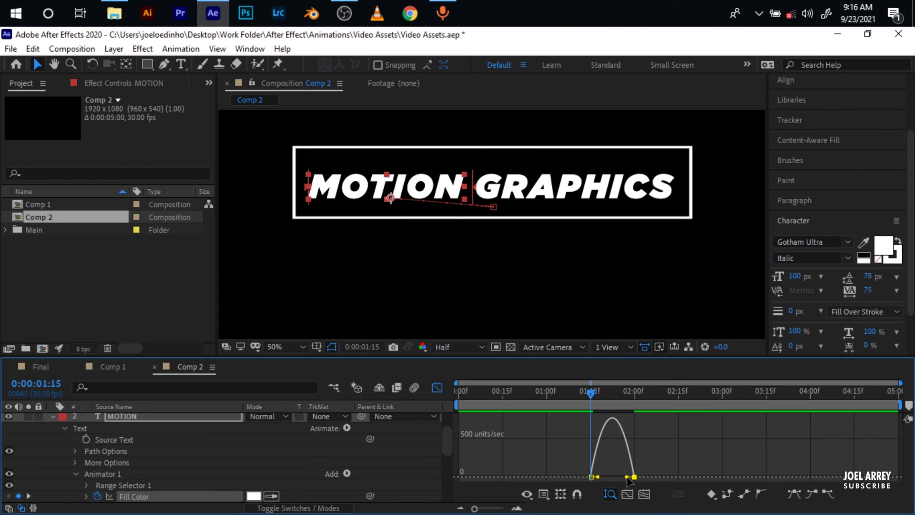
left_click_drag(627, 477, 571, 477)
left_click(437, 387)
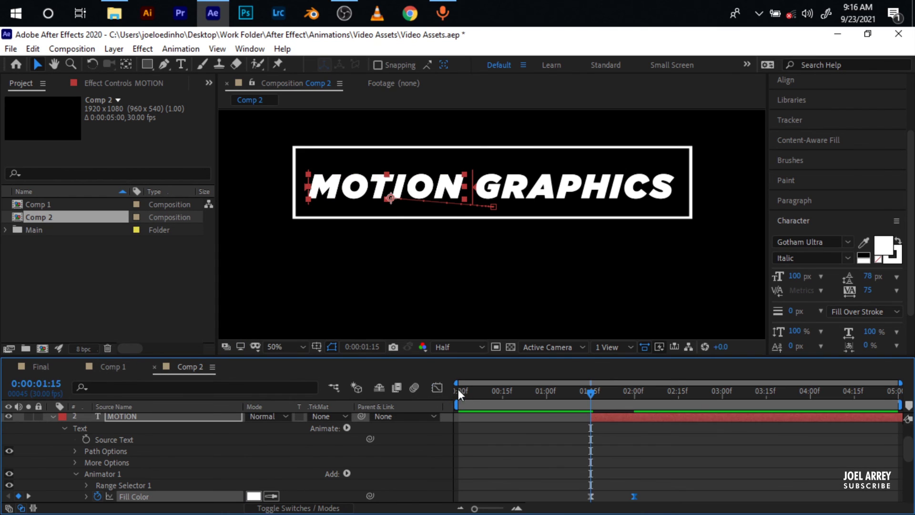
Step: Show MOTION's keyframed properties and preview the color change
key("u")
key("space")
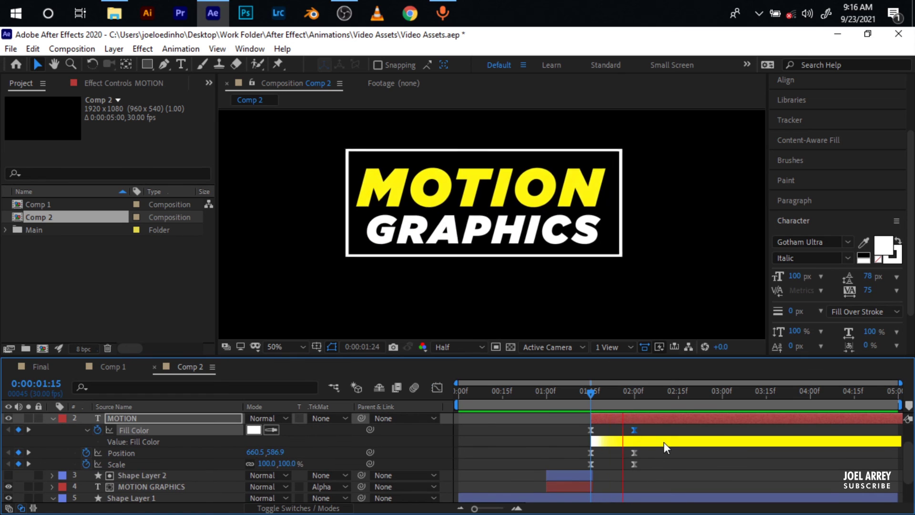
key("space")
Step: End the work area at 0:00:02:00 and play the whole animation with the full frame in view
key("comma")
left_click_drag(591, 394, 644, 390)
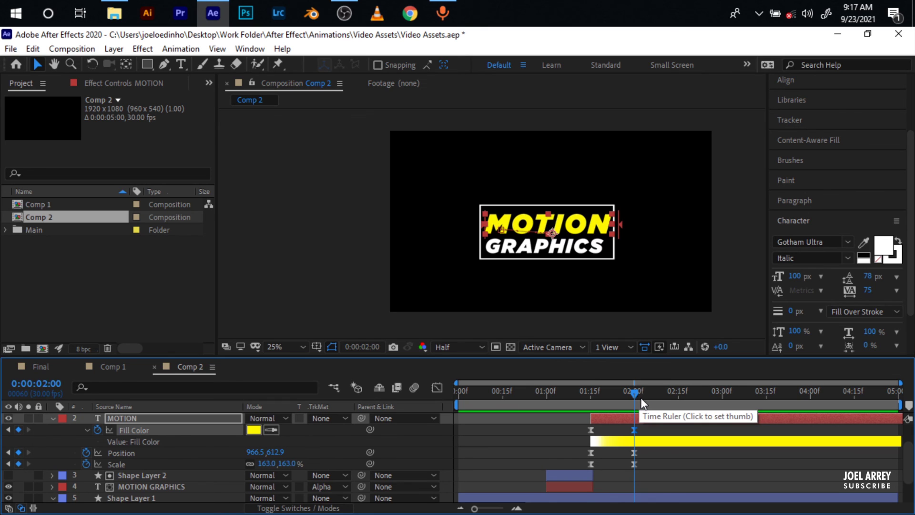
key("n")
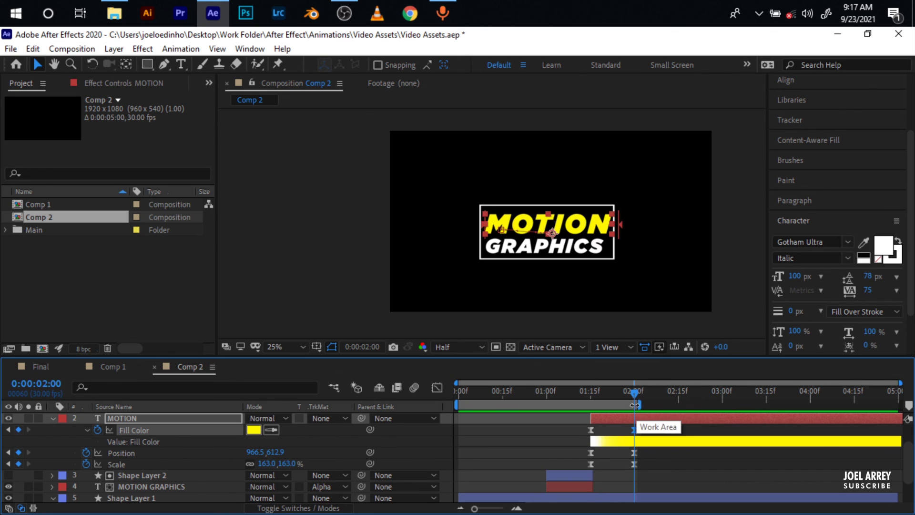
key("space")
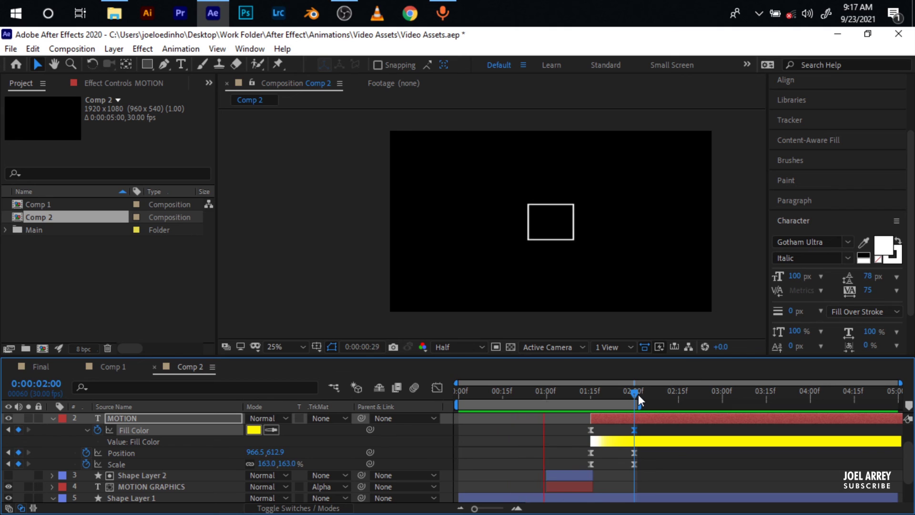